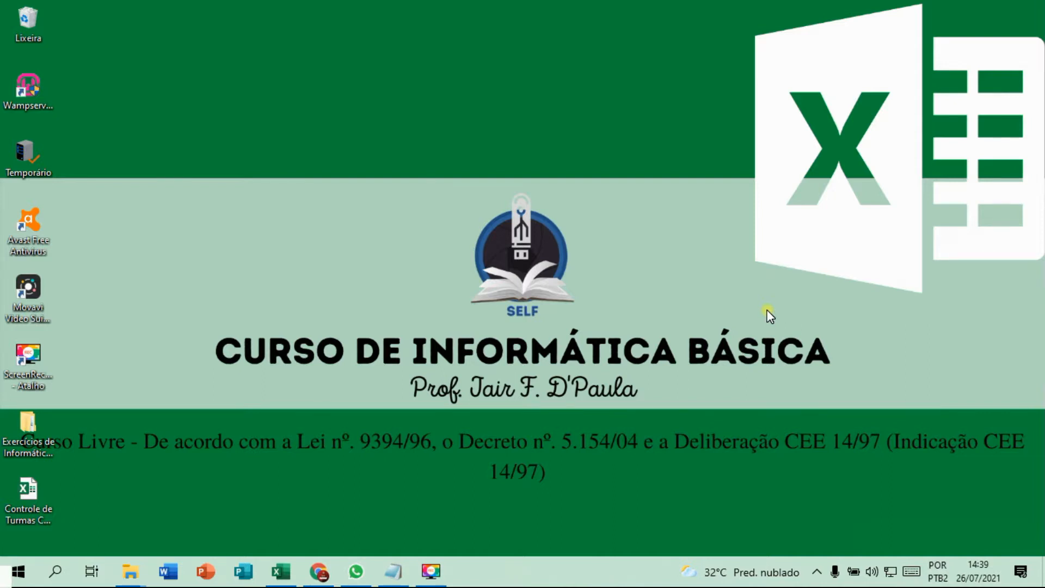
Switch to the open Excel workbook and examine the players and baskets for each season on the 03 =SOMASE sheet.
left_click(281, 571)
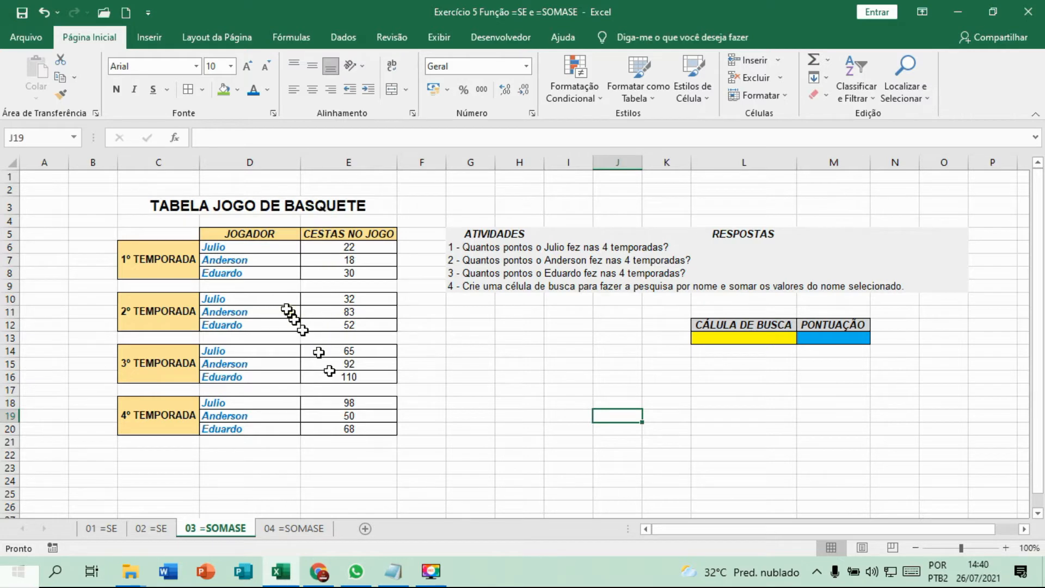
left_click(167, 266)
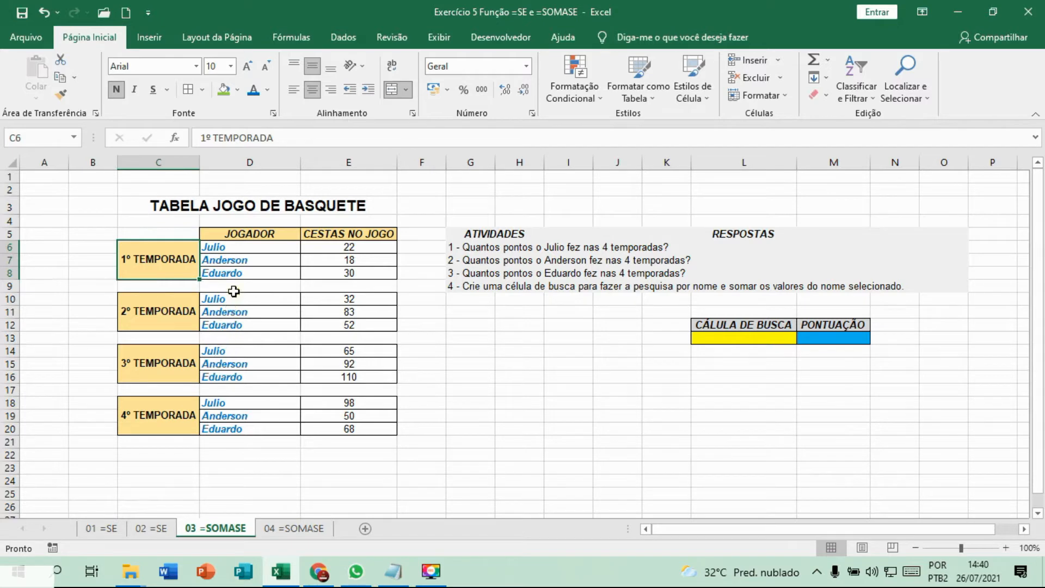
left_click(228, 251)
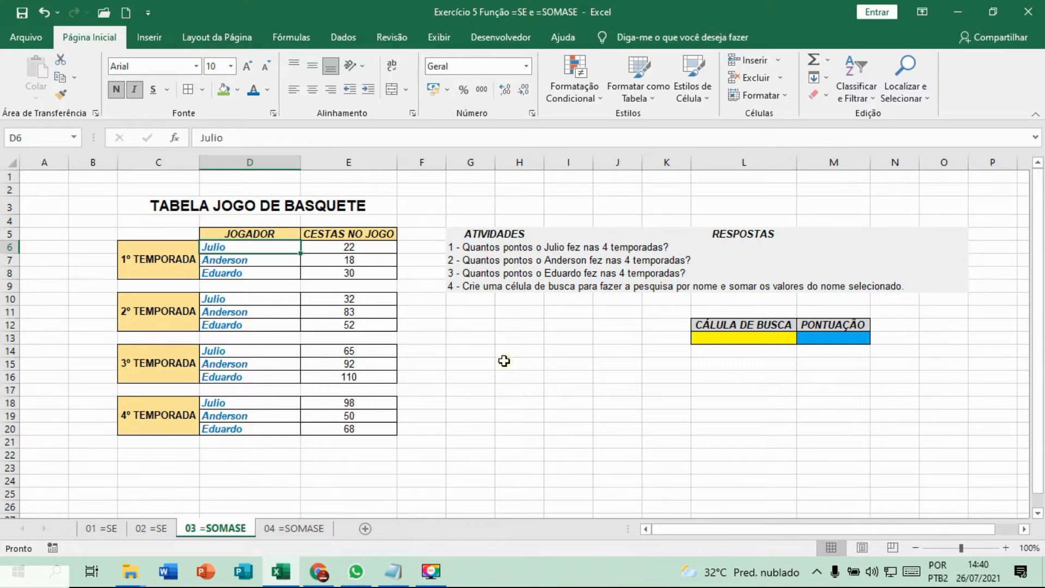
key("Right")
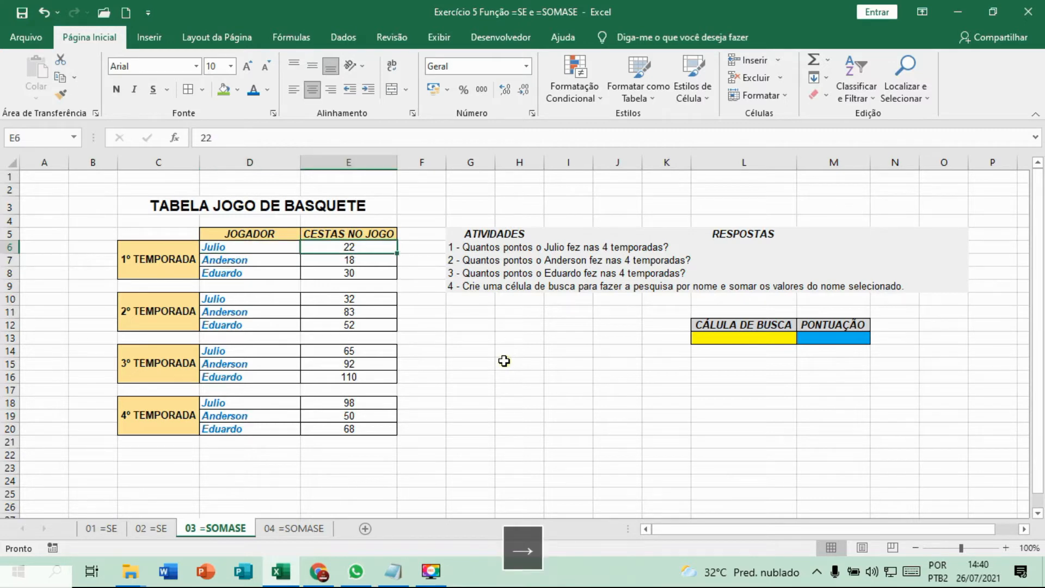
key("Down")
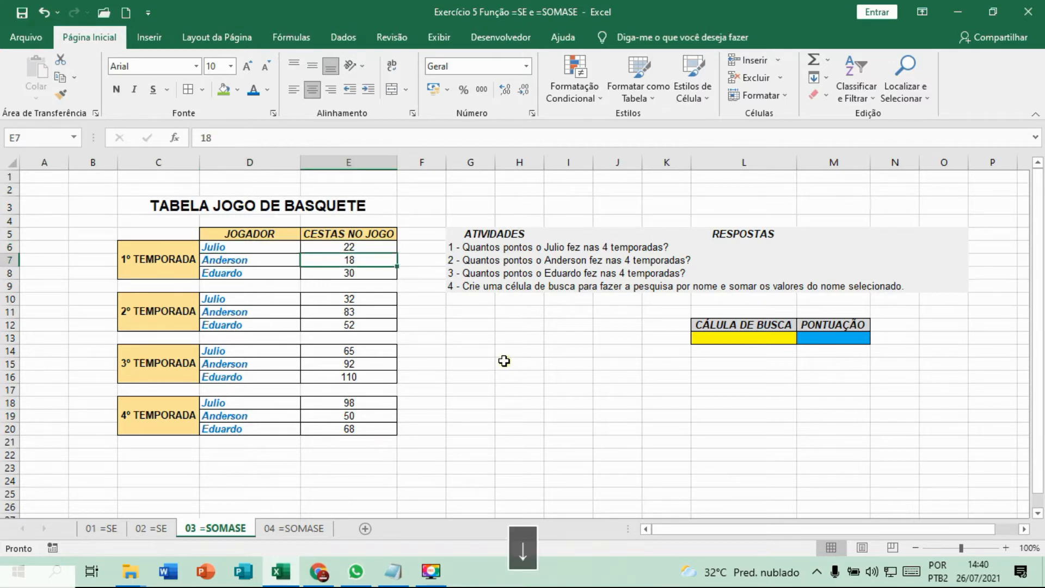
key("Down")
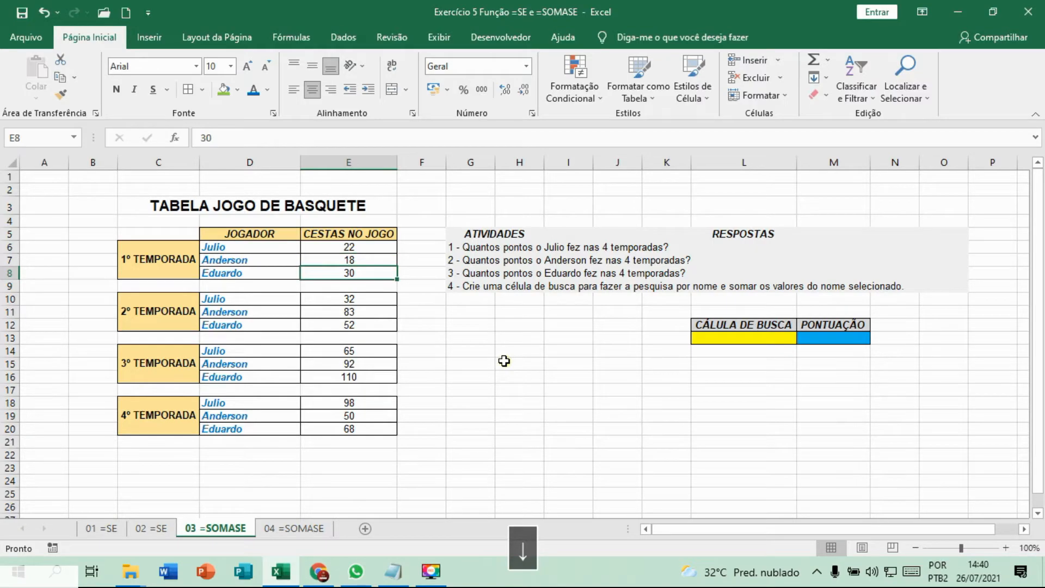
key("Down")
key("Down")
key("Down")
key("Down")
key("Down")
key("Down")
key("Down")
key("Down")
key("Down")
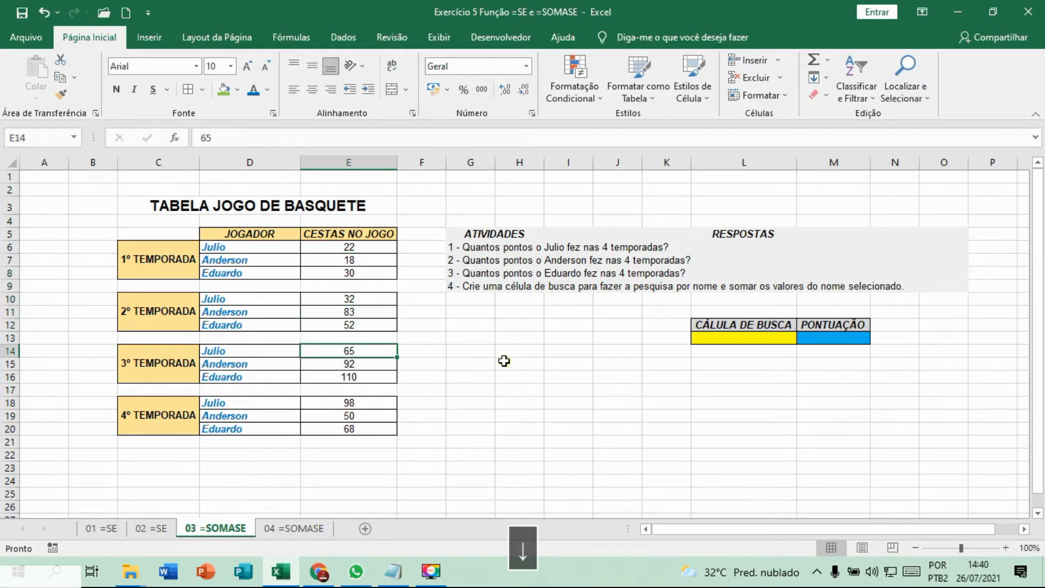
key("Down")
key("Down")
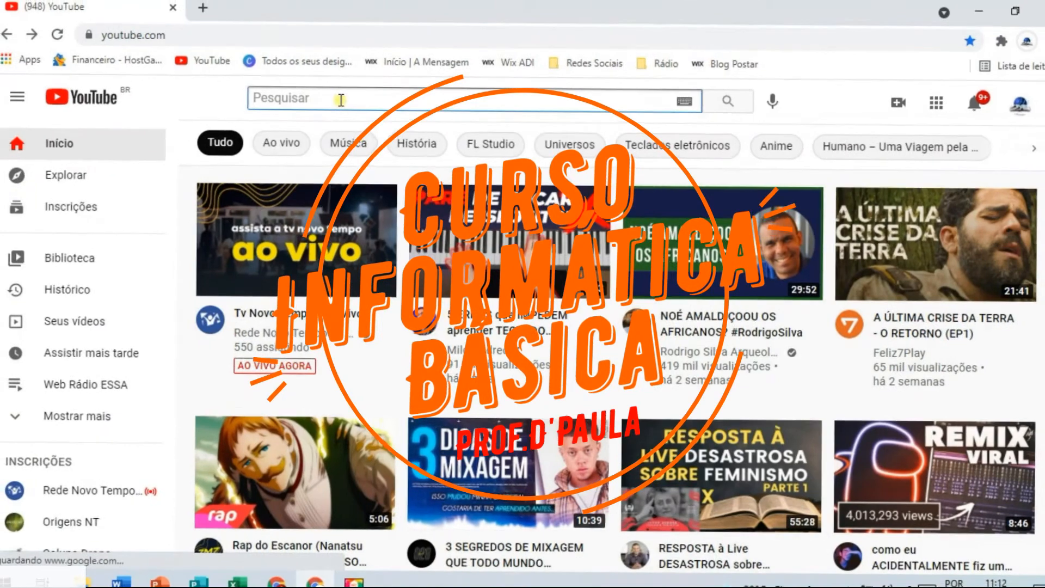
Search YouTube for A Sala do Professor, and subscribe to the channel with its notifications.
type("A Sala do Professor")
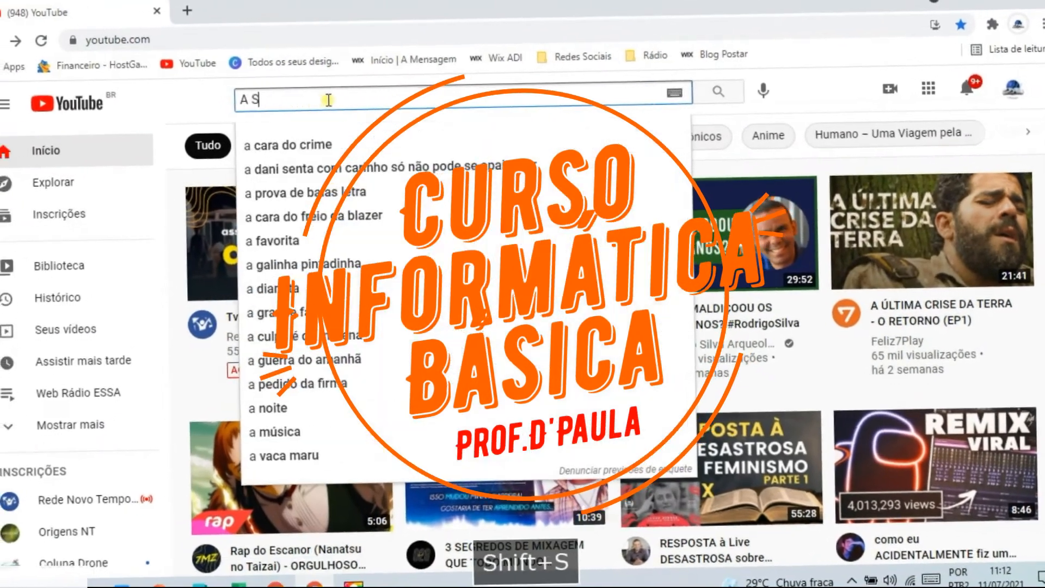
key("Return")
left_click(534, 201)
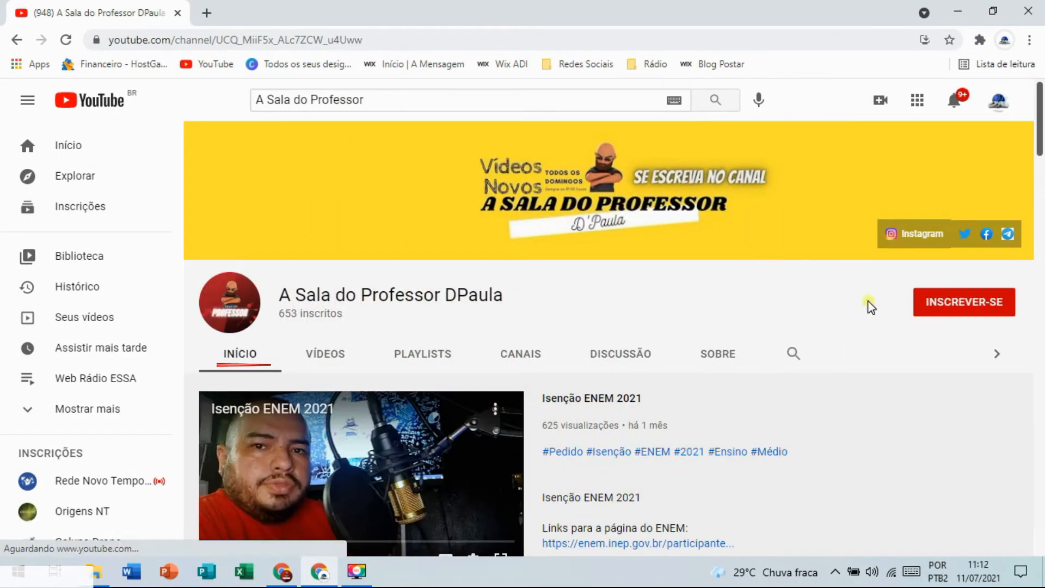
left_click(933, 315)
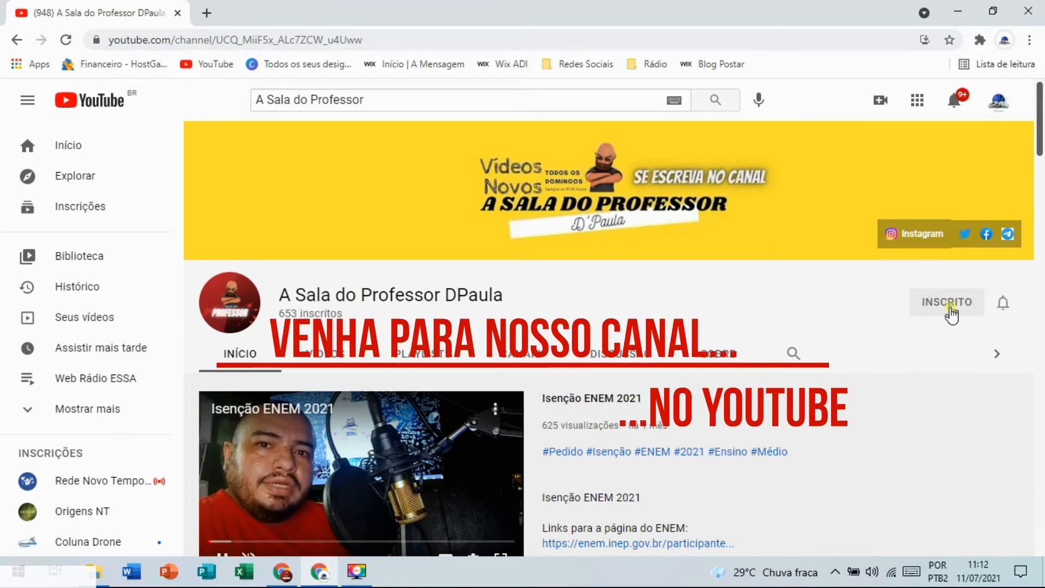
left_click(1003, 302)
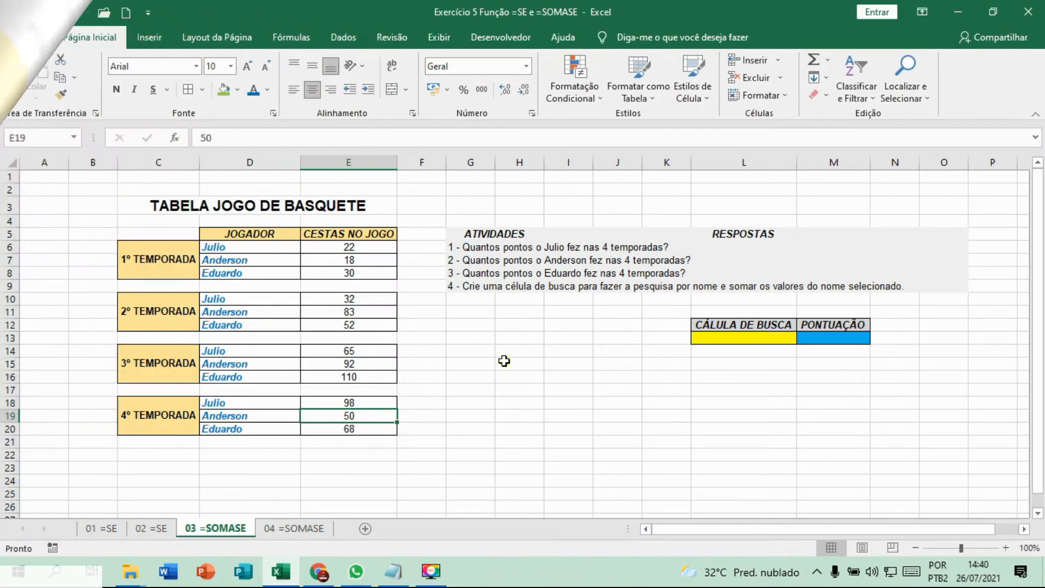
In Excel cell G12, add up the first player's baskets over the four seasons with =E6+E10+E14+E18.
left_click(505, 361)
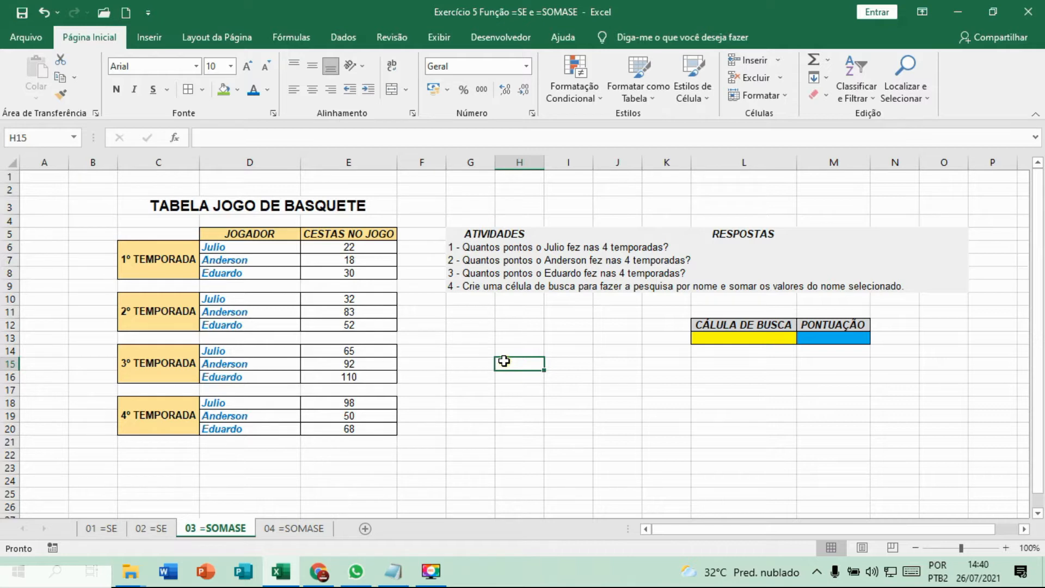
left_click(477, 326)
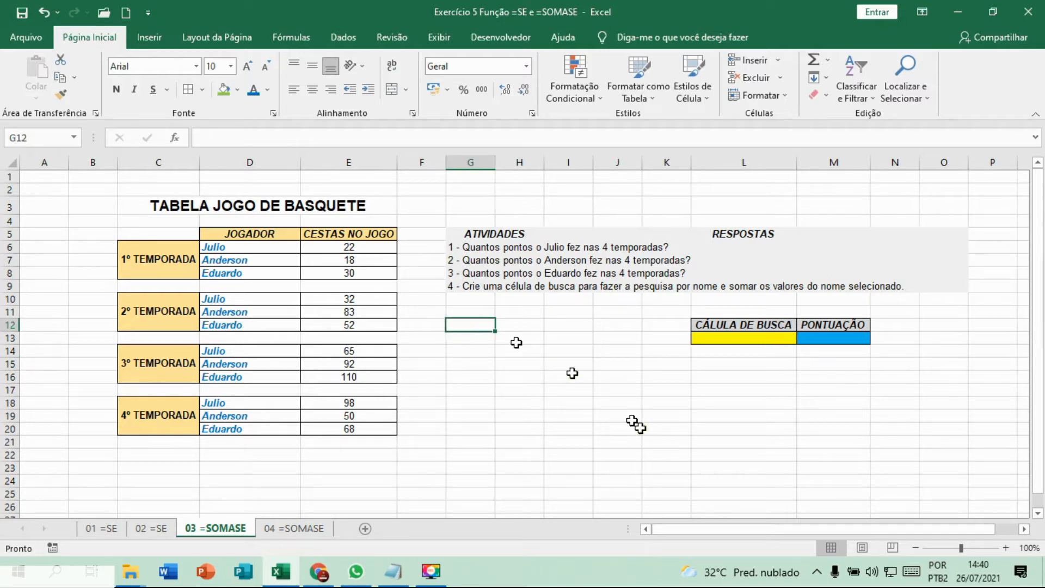
type("=")
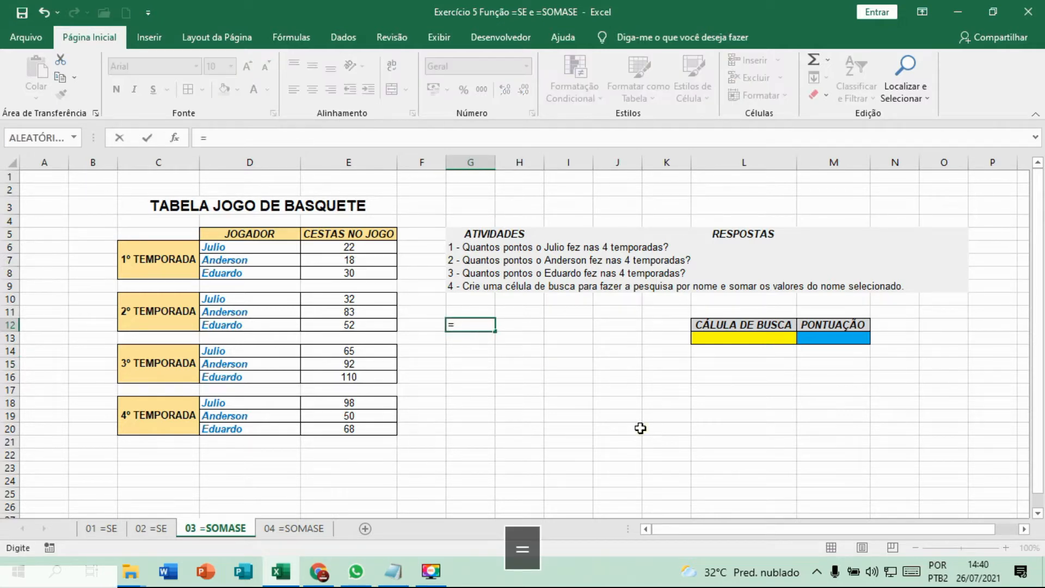
left_click(361, 251)
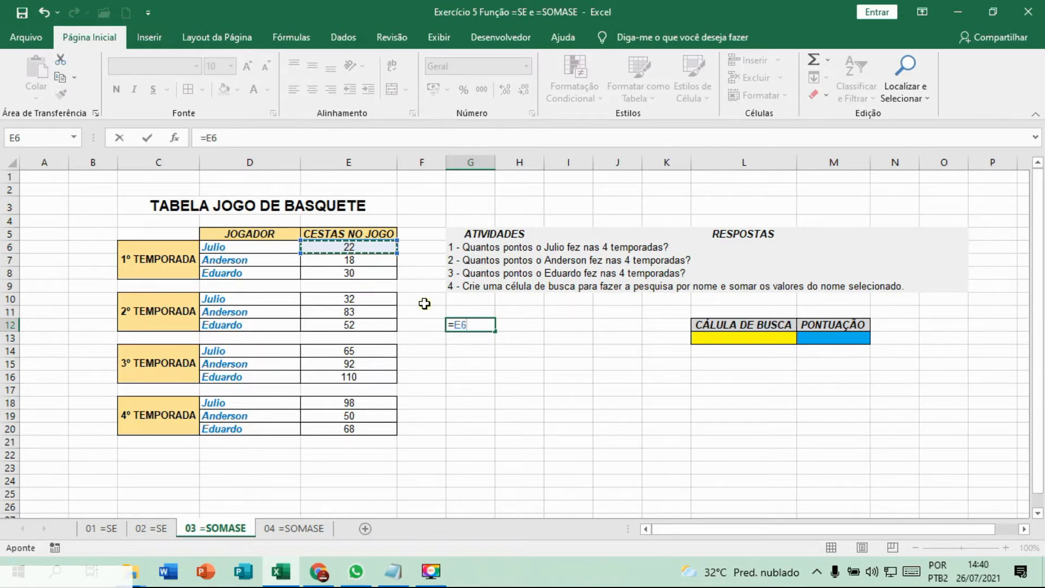
type("+")
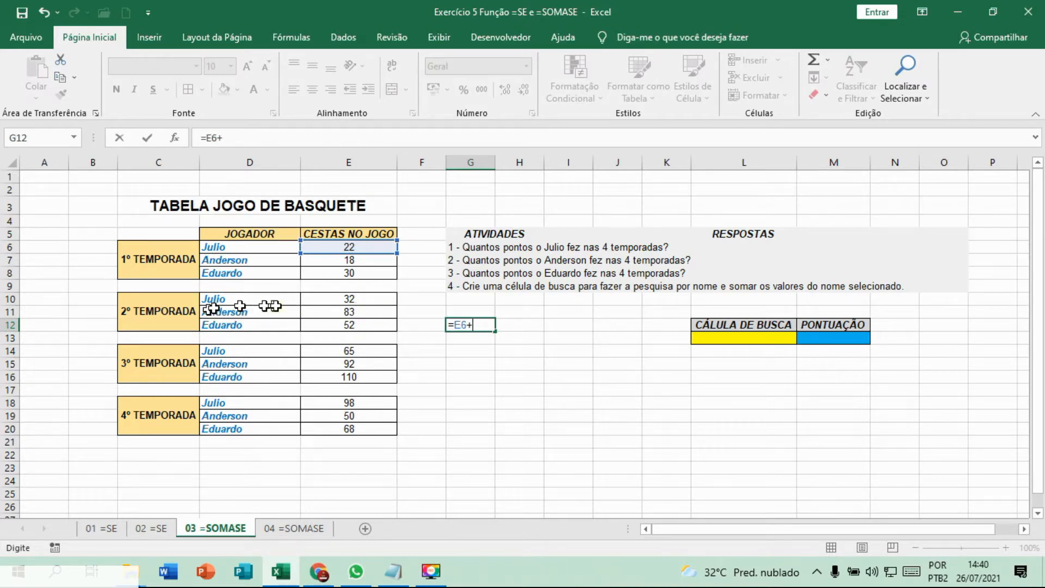
left_click(325, 304)
type("+")
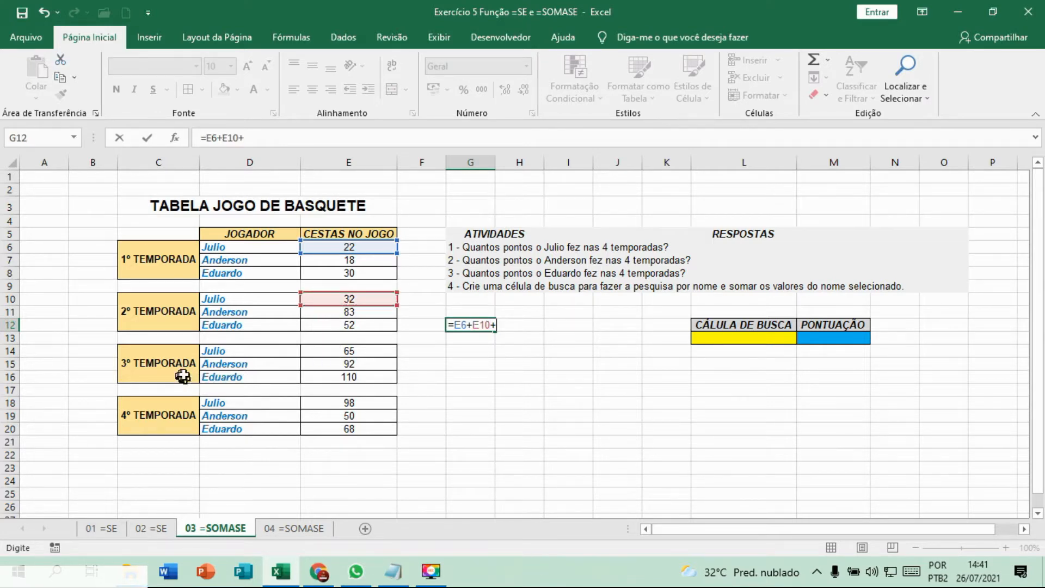
left_click(366, 350)
type("+")
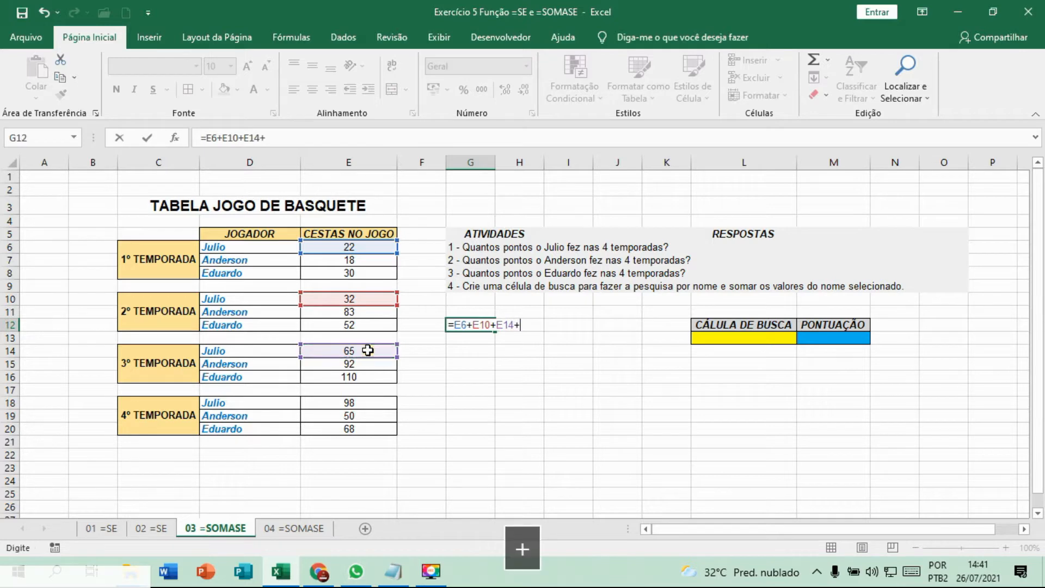
left_click(355, 409)
key("Return")
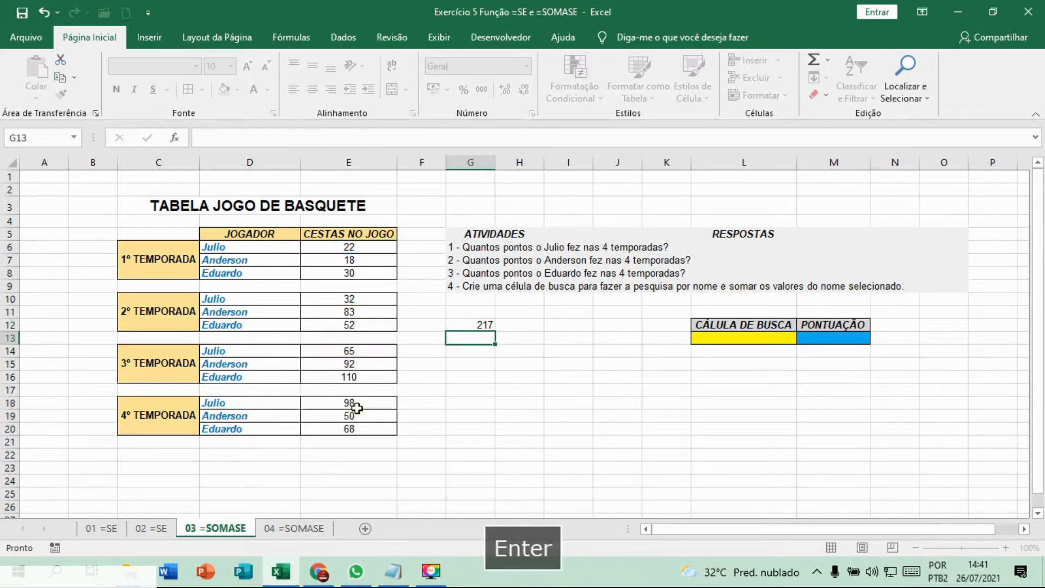
Centre the trial total in G12 and clear the cell's contents.
key("Up")
left_click(313, 90)
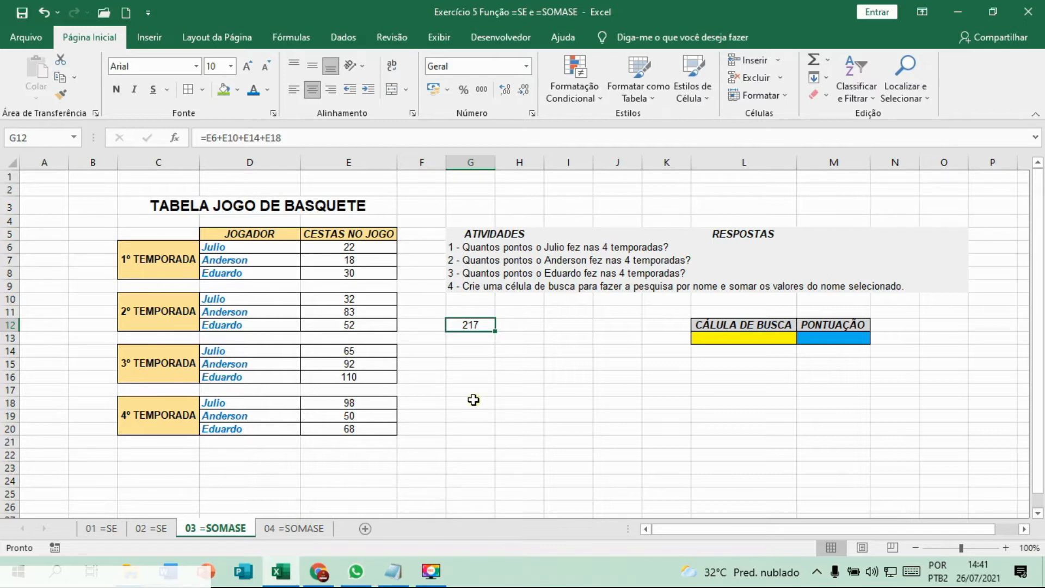
key("Delete")
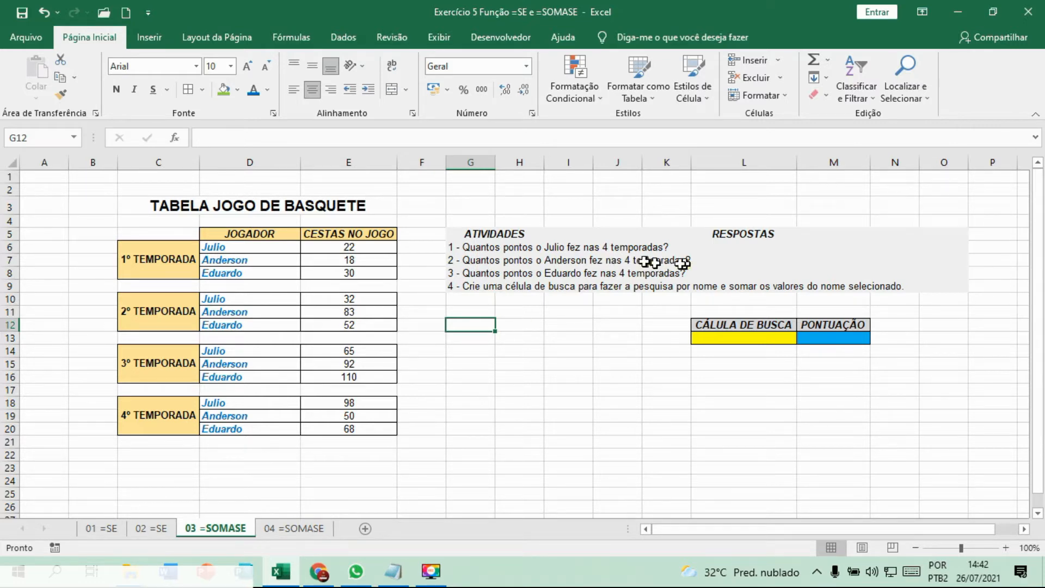
Apply all borders to the answer cells L6:L8 below the RESPOSTAS heading.
left_click(483, 246)
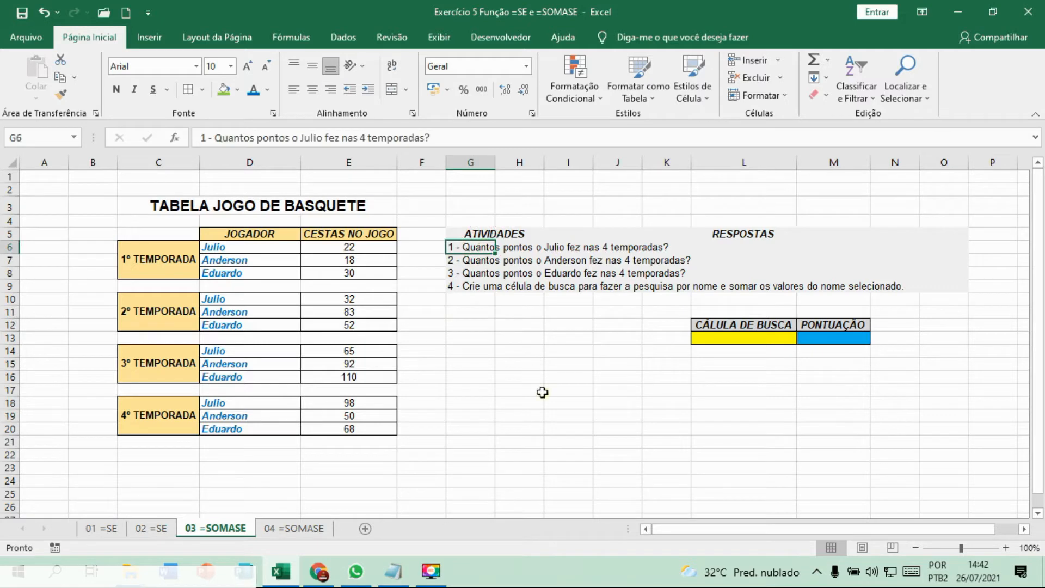
key("Right")
key("Right")
key("Right")
key("Right")
key("Right")
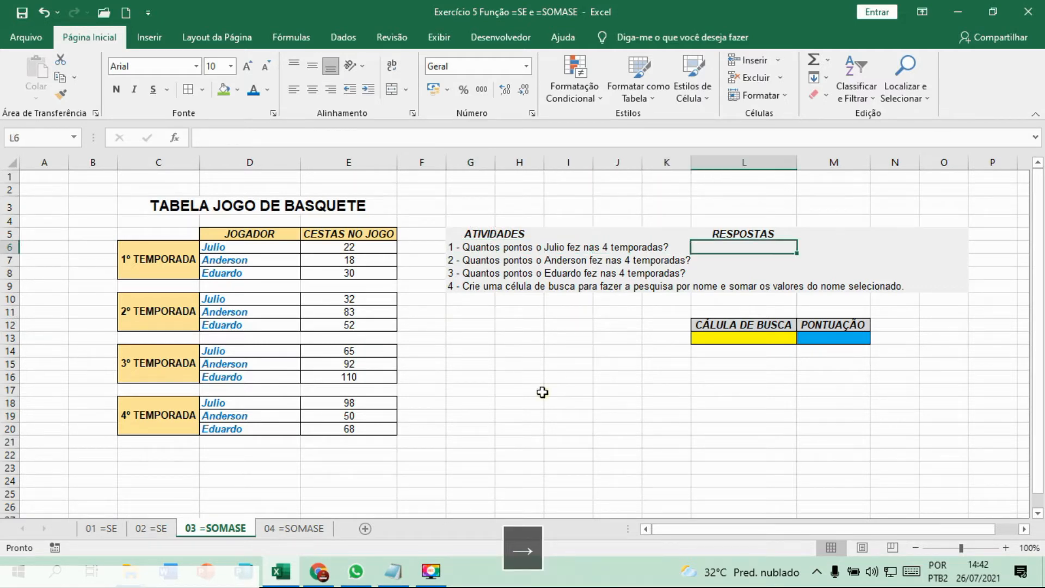
key("Down")
key("Down")
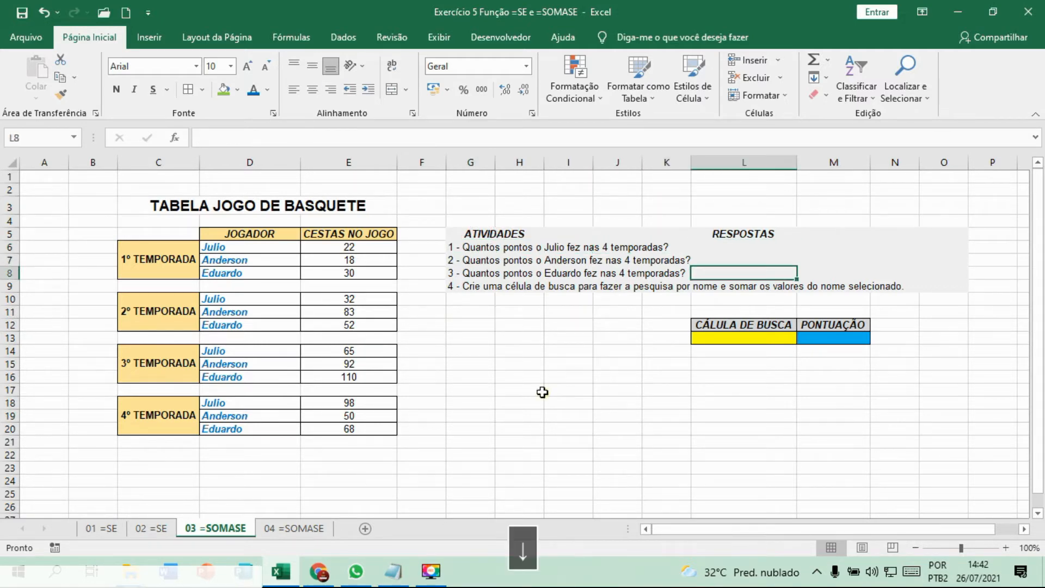
key("Up")
key("Up")
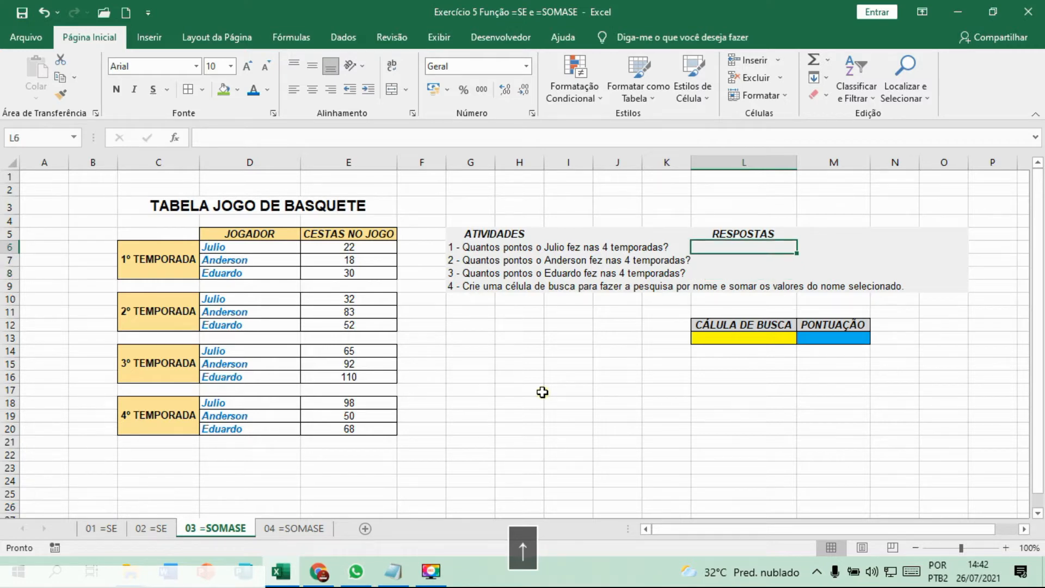
key("shift+Down")
key("shift+Down")
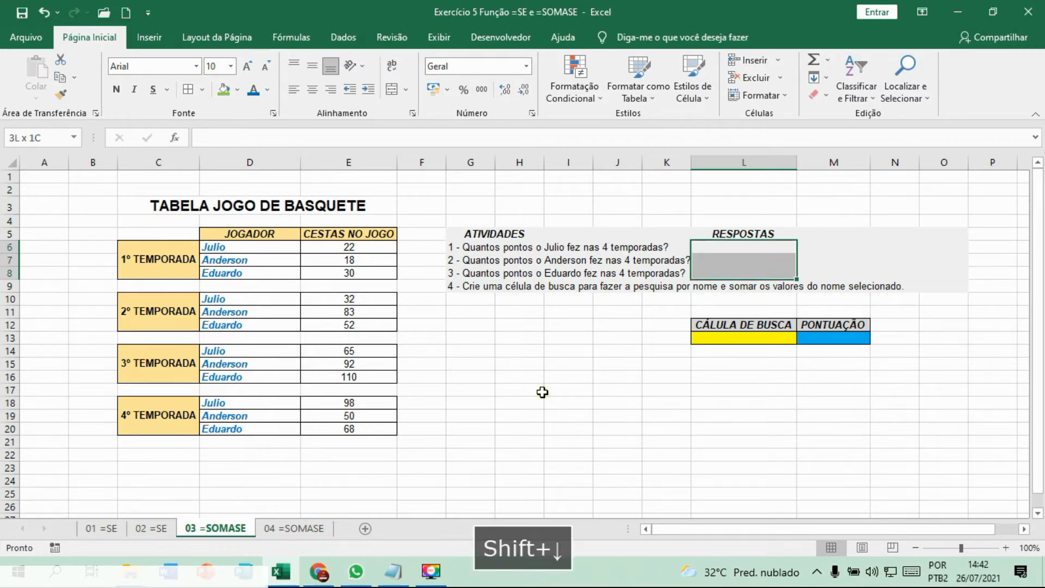
left_click(187, 91)
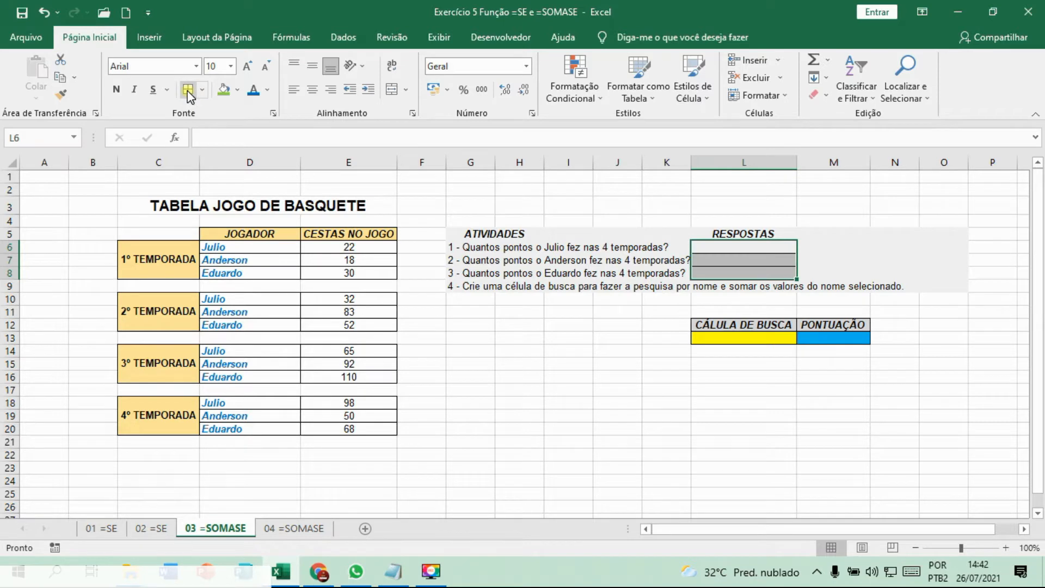
In L6, start a SOMASE formula with the player-name column D6:D20 as its criteria range.
left_click(721, 252)
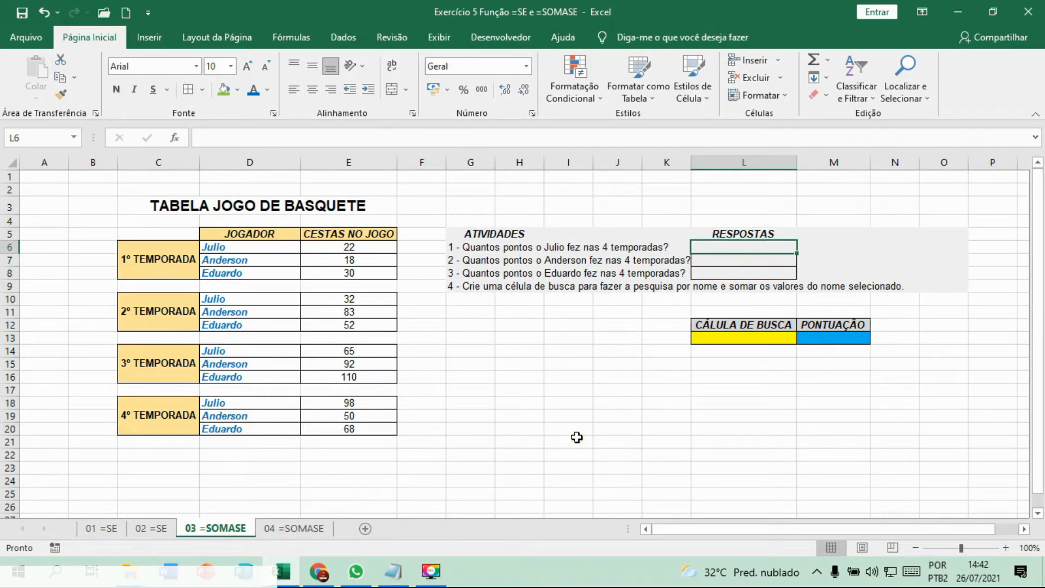
type("=")
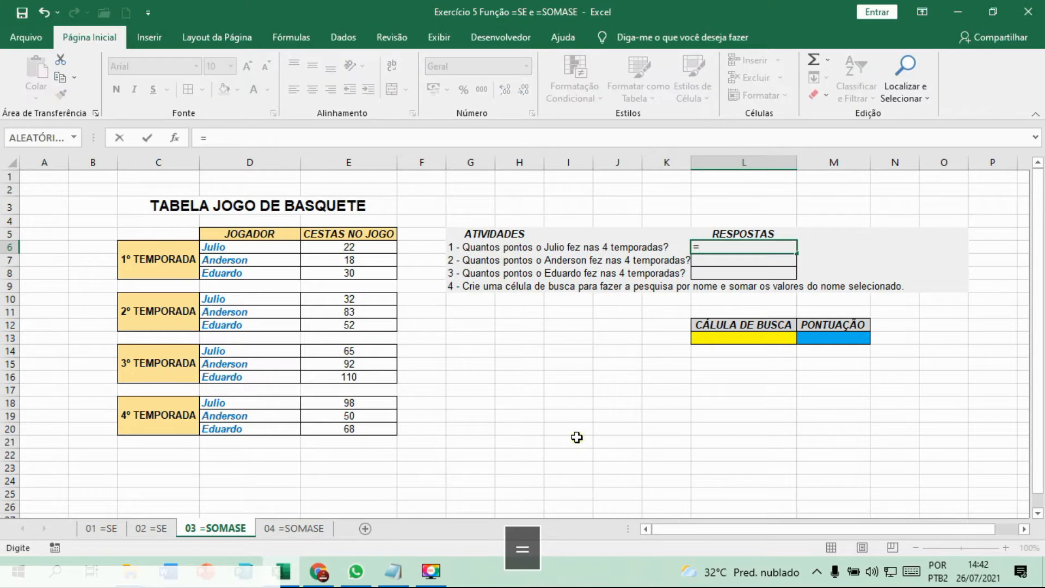
type("SOMASE")
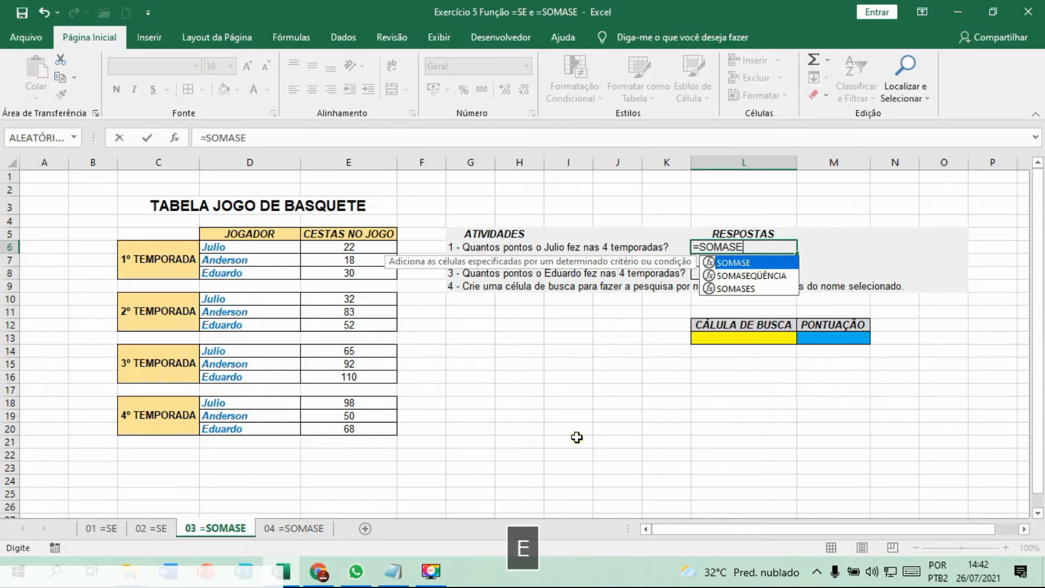
type("(")
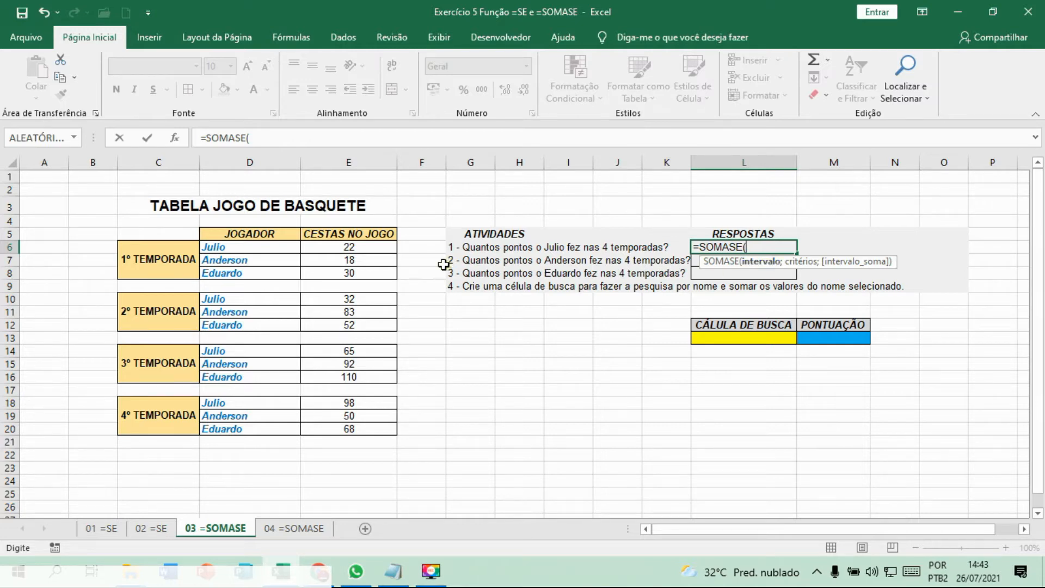
left_click(257, 249)
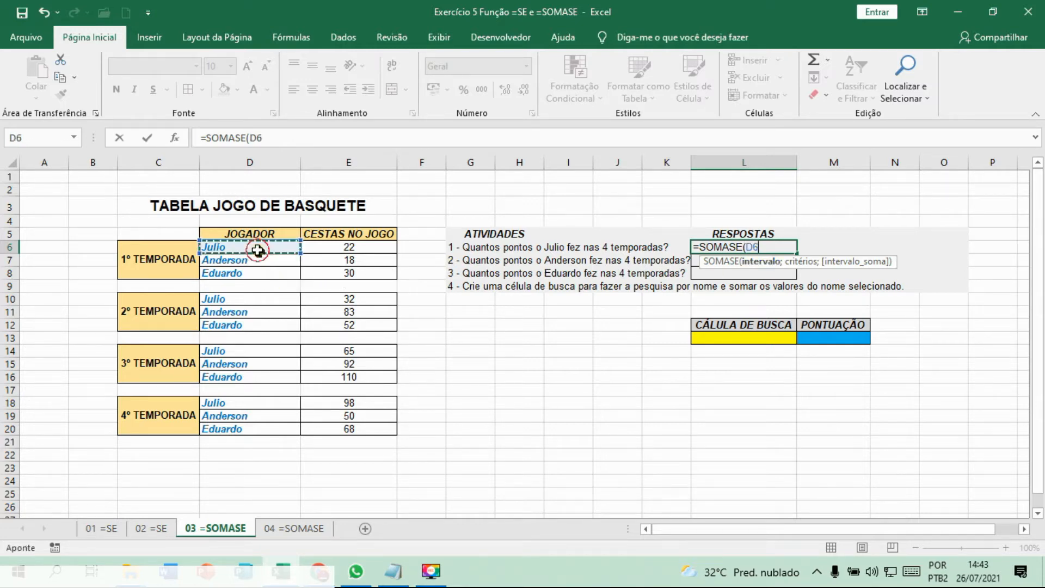
left_click_drag(257, 250, 255, 436)
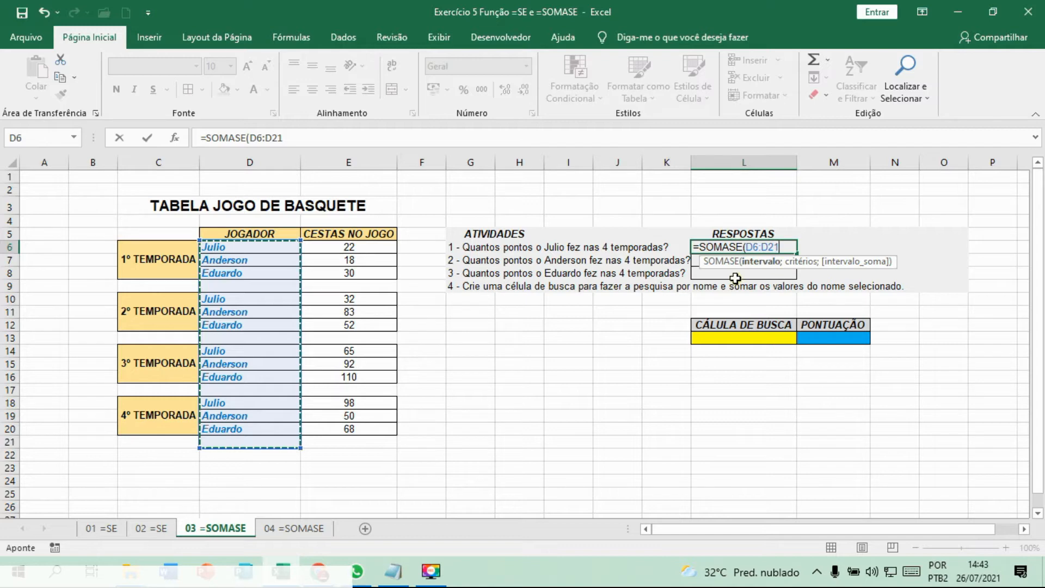
type(";")
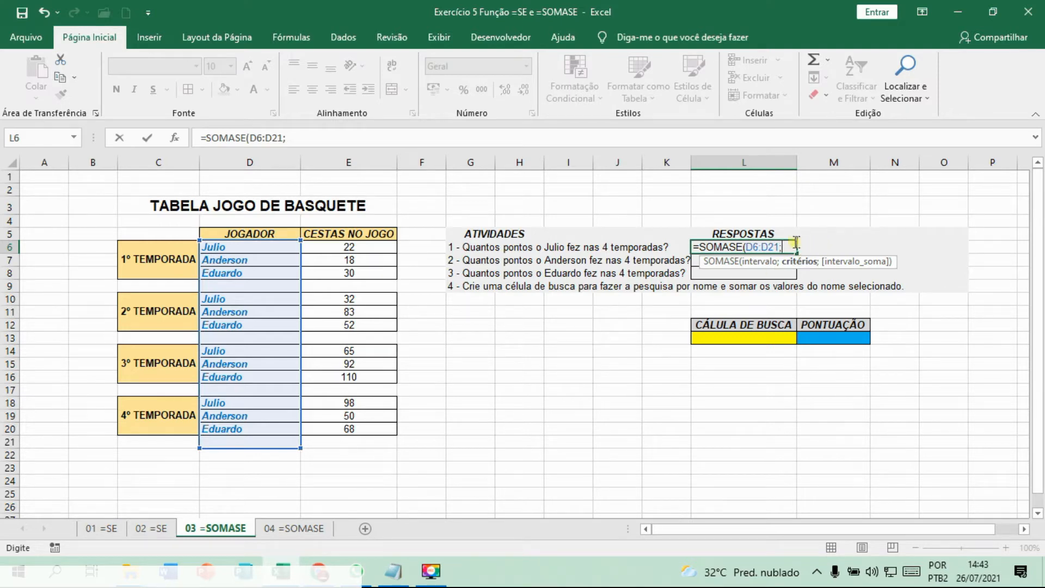
left_click(776, 247)
key("Right")
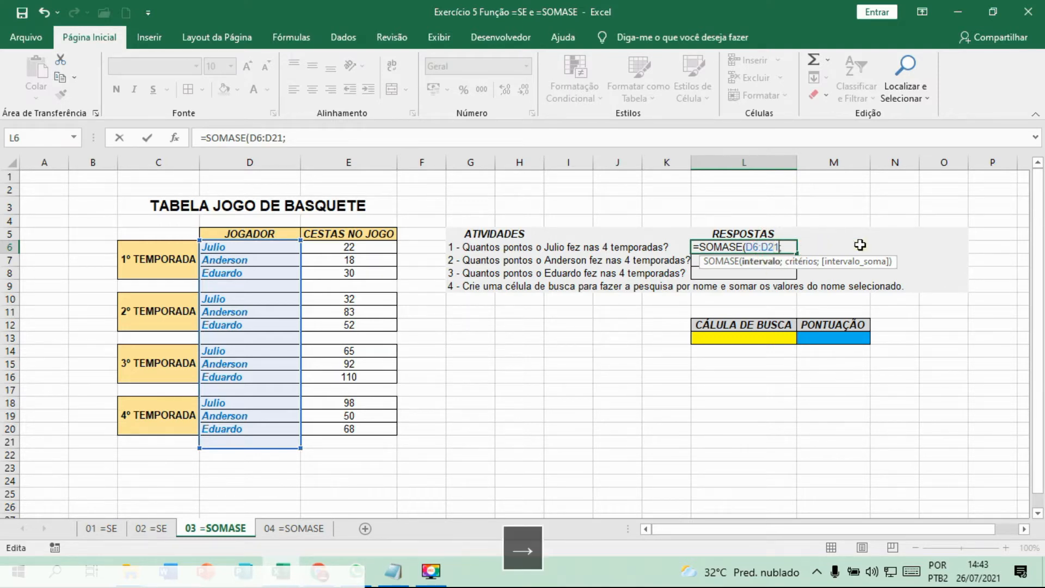
key("BackSpace")
type("0")
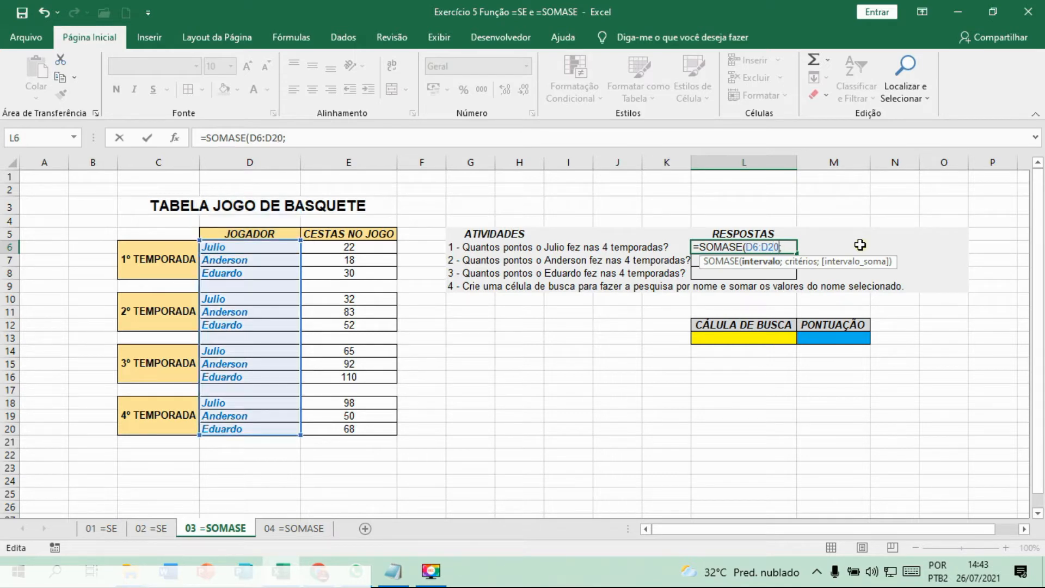
key("Right")
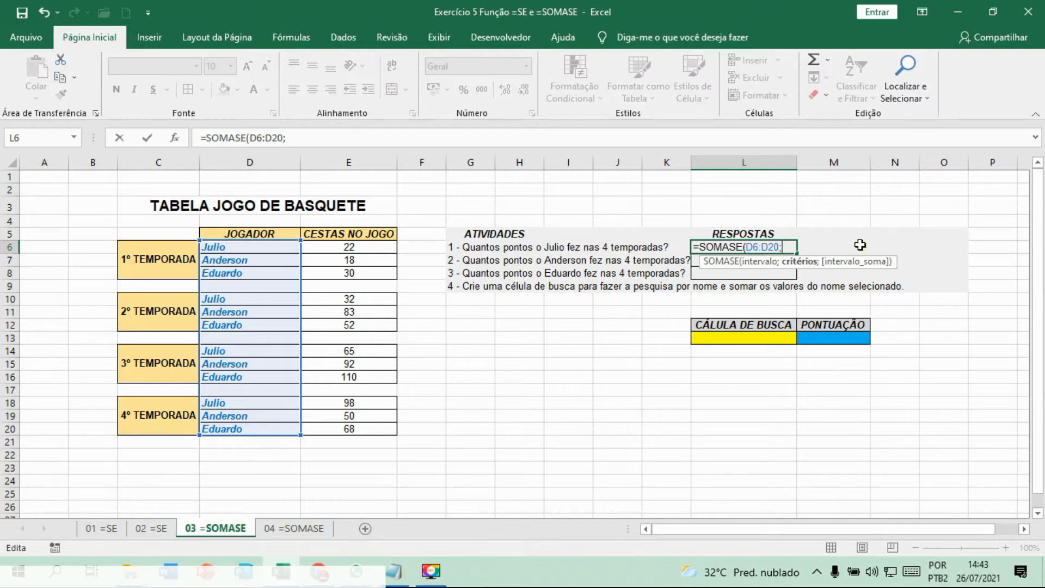
Complete the L6 SOMASE formula with the first player's name in quotes as criterion and E6:E20 as sum range.
type("\"")
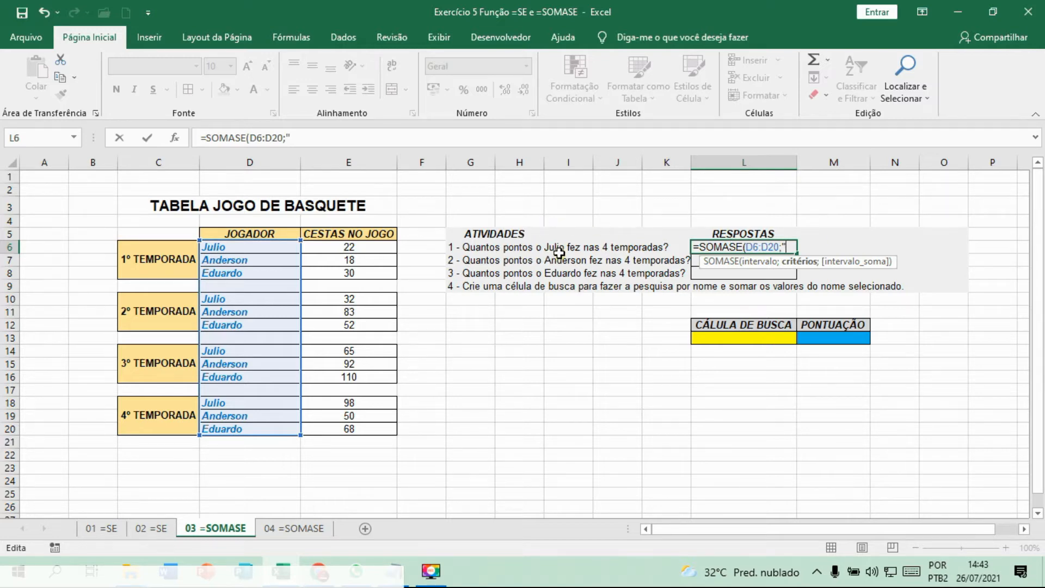
type("J")
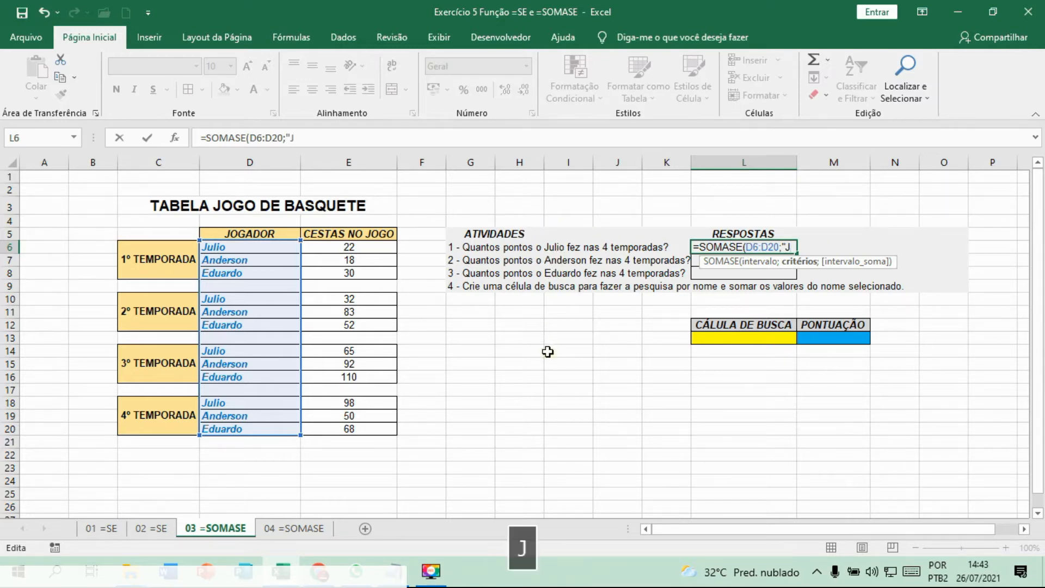
type("ULIO")
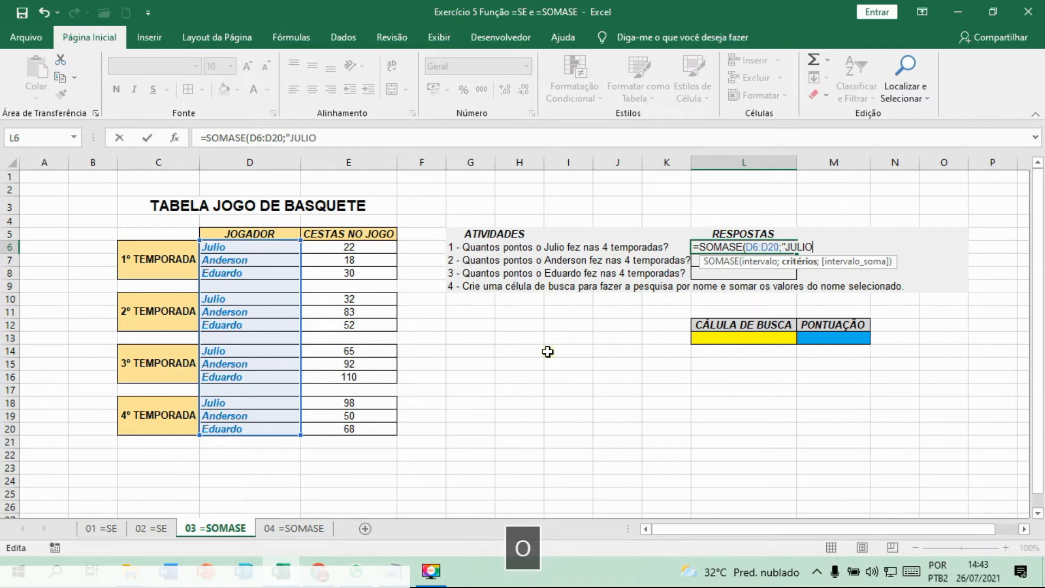
type("\"")
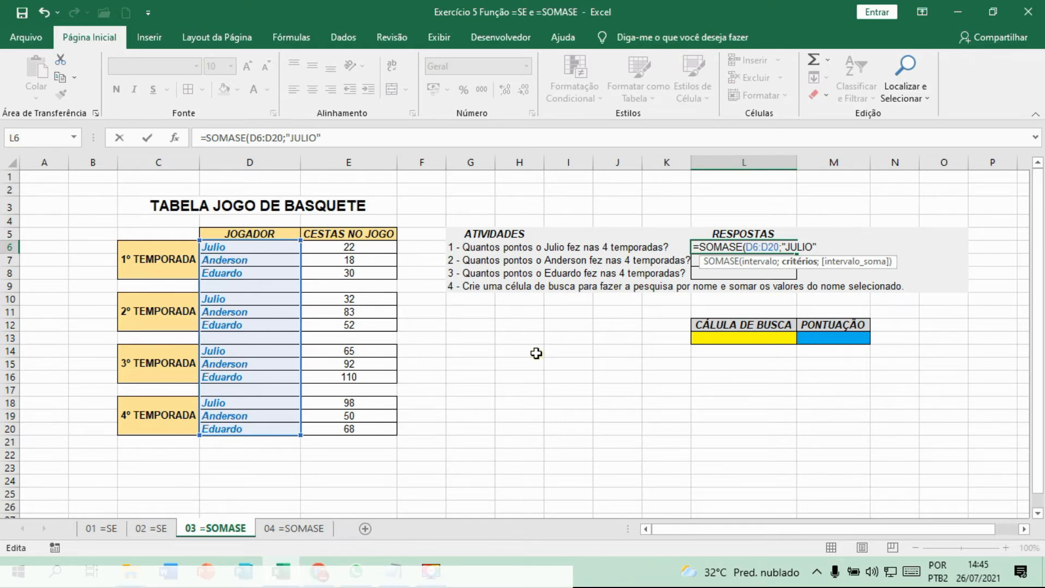
type(";")
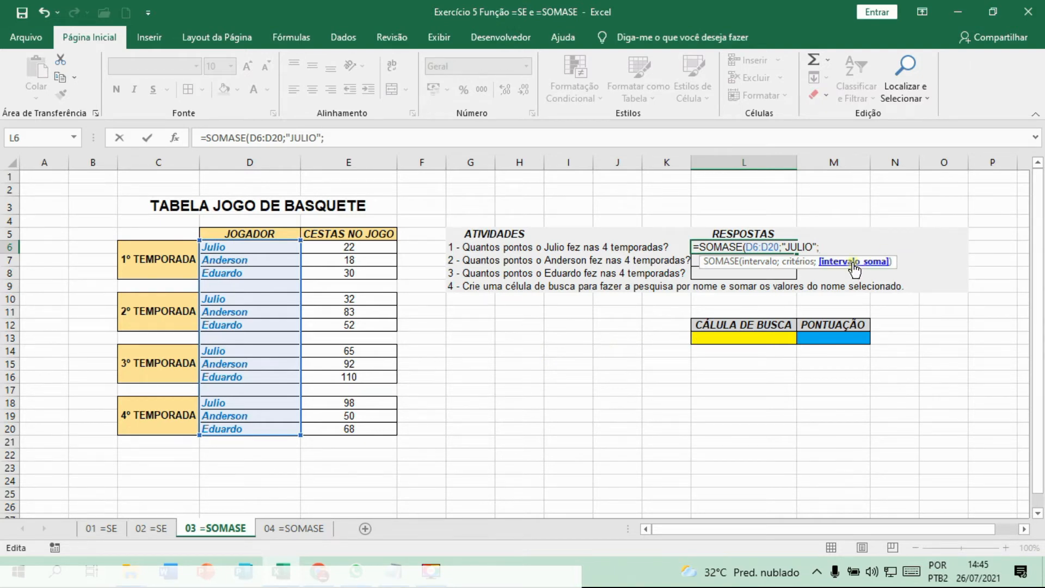
left_click(361, 249)
left_click_drag(361, 249, 358, 431)
type(")")
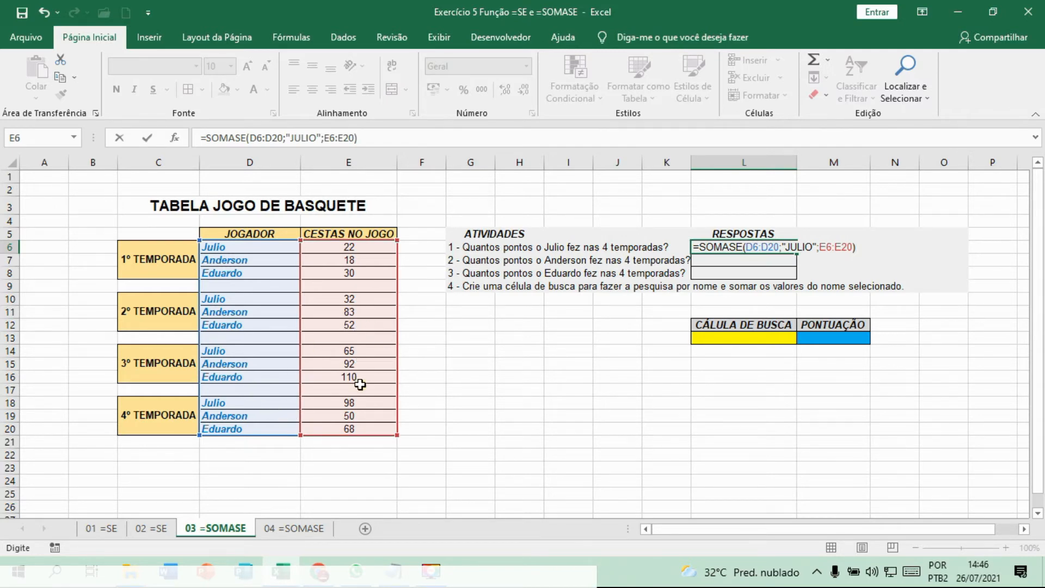
key("Return")
Centre the answer cells L6:L8 horizontally.
key("Up")
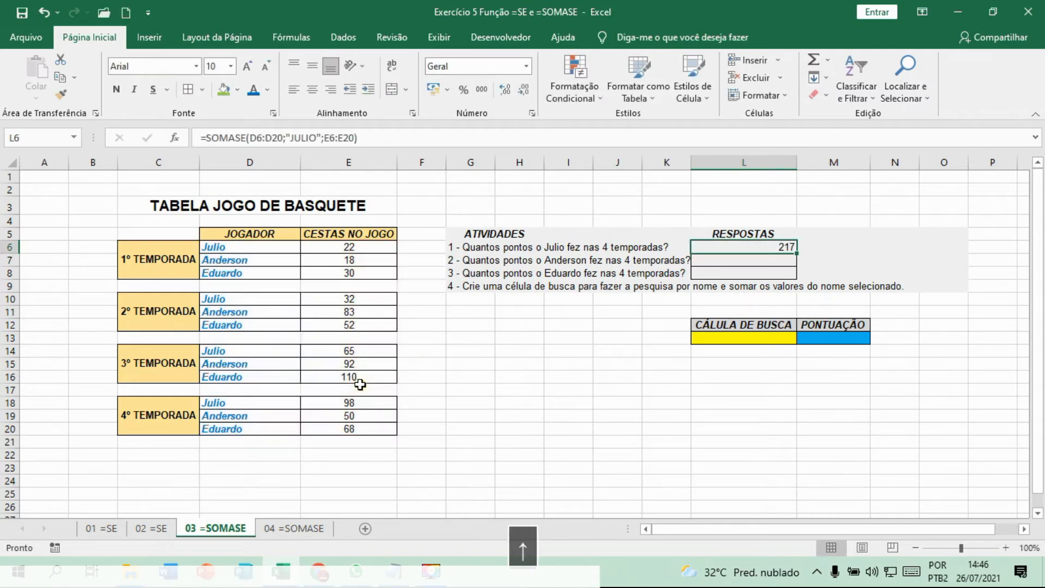
left_click(312, 90)
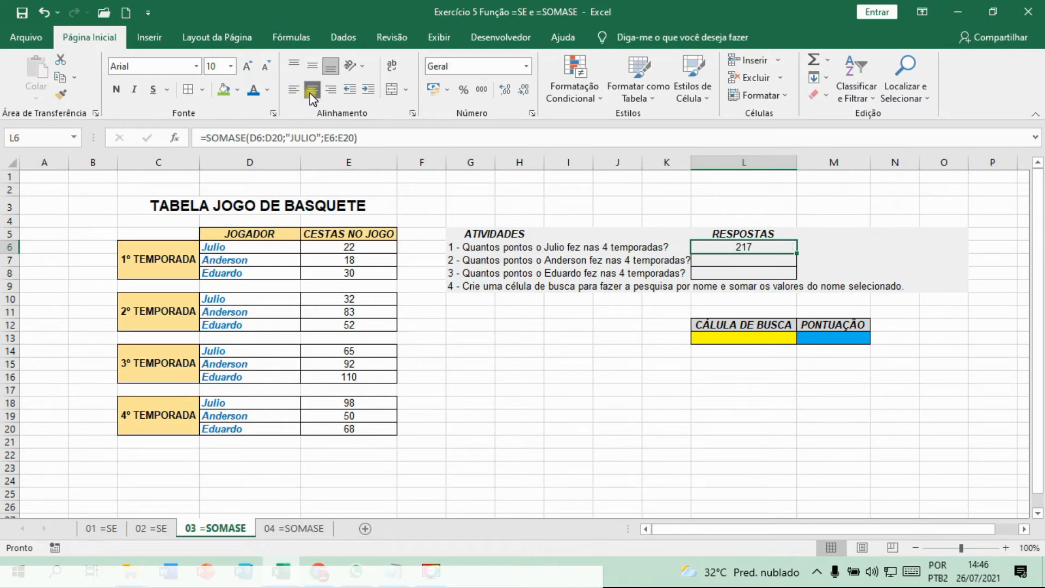
key("Down")
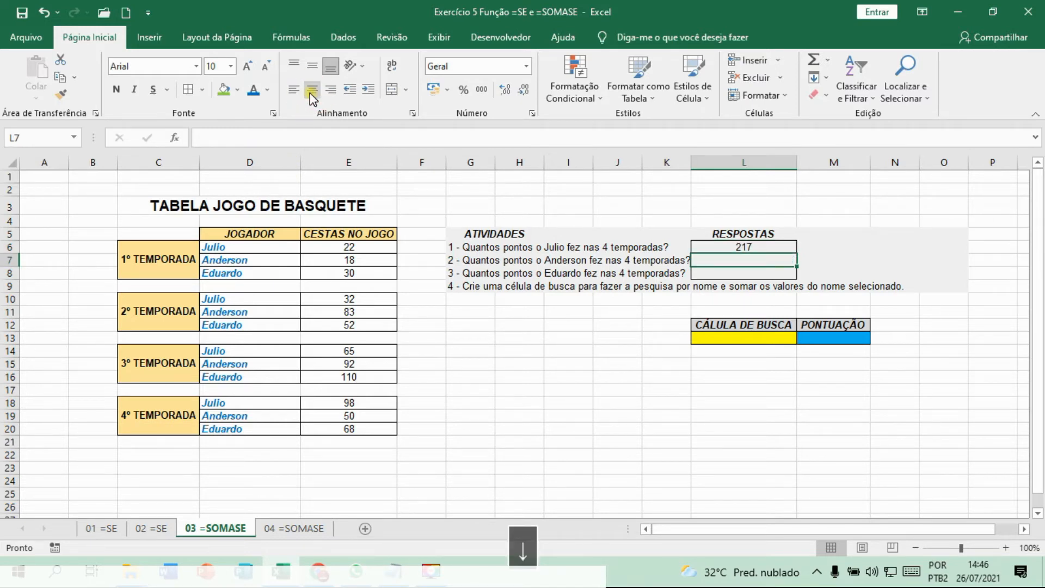
key("shift+Down")
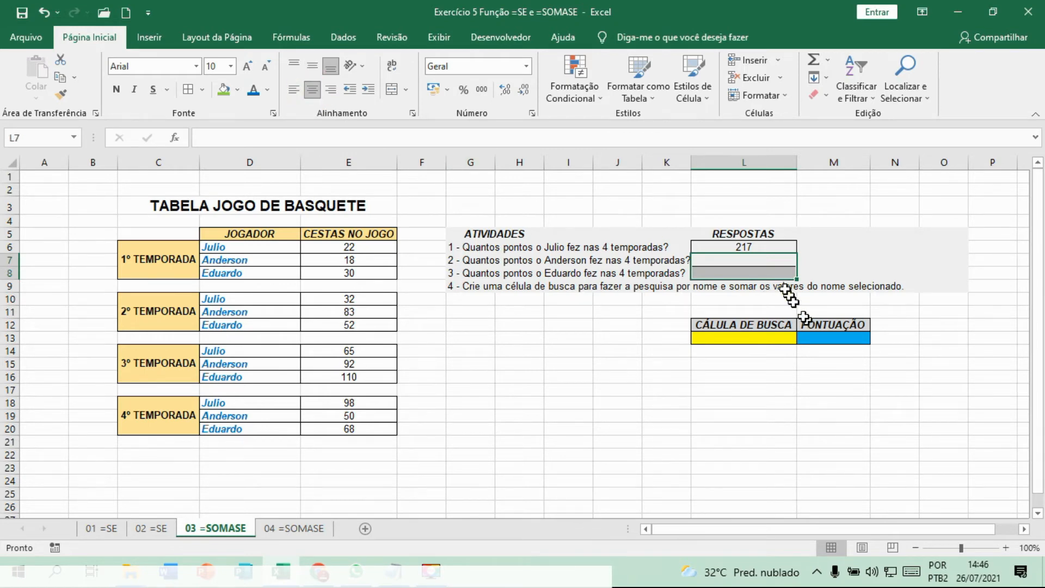
In L7, total the second player's baskets with SOMASE, using range D6:D20, the player's name as criterion and sum range E6:E20.
left_click(766, 259)
type("=SOMASE(")
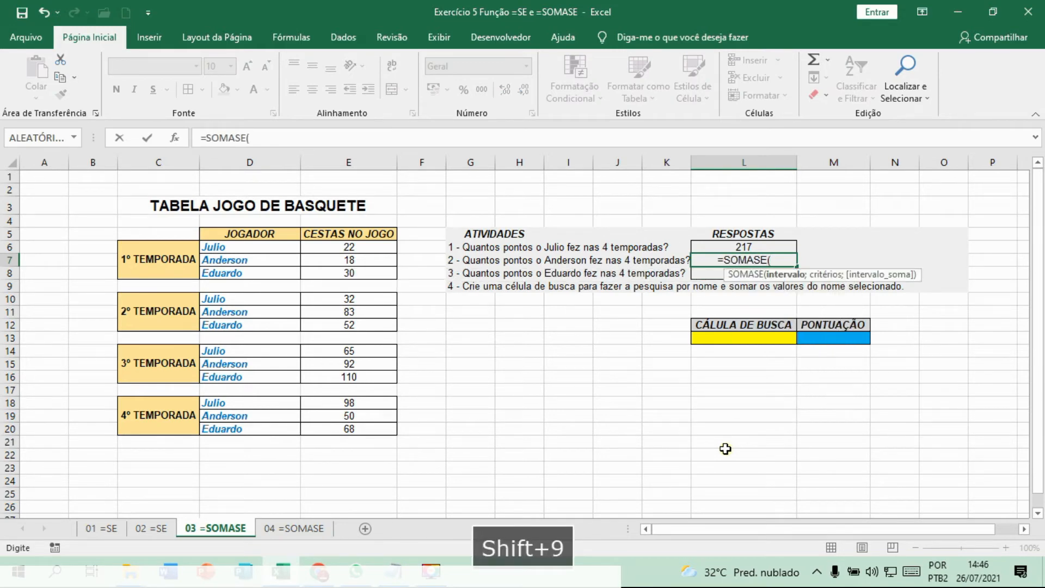
left_click_drag(251, 248, 251, 431)
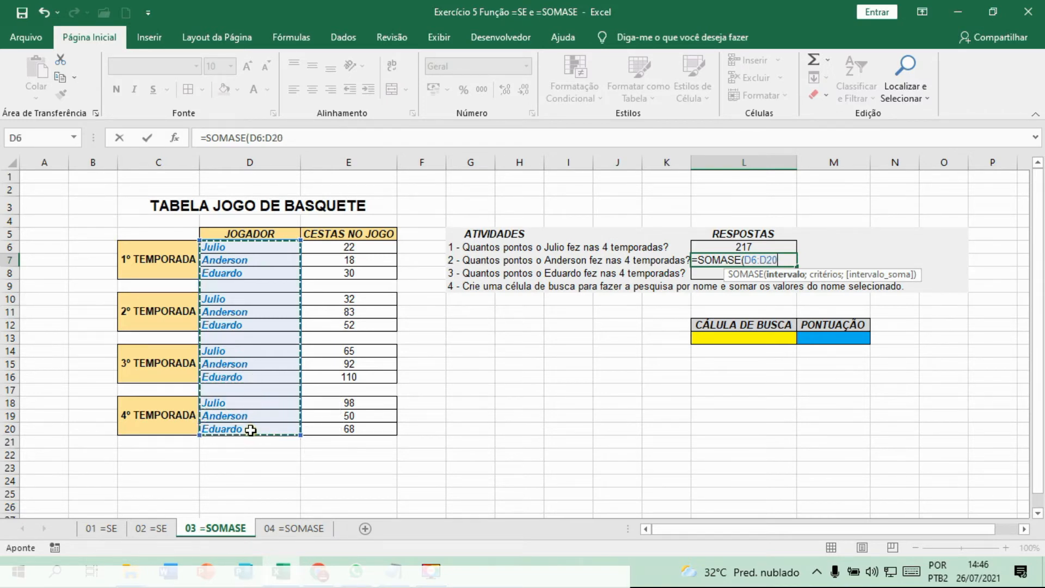
type(";")
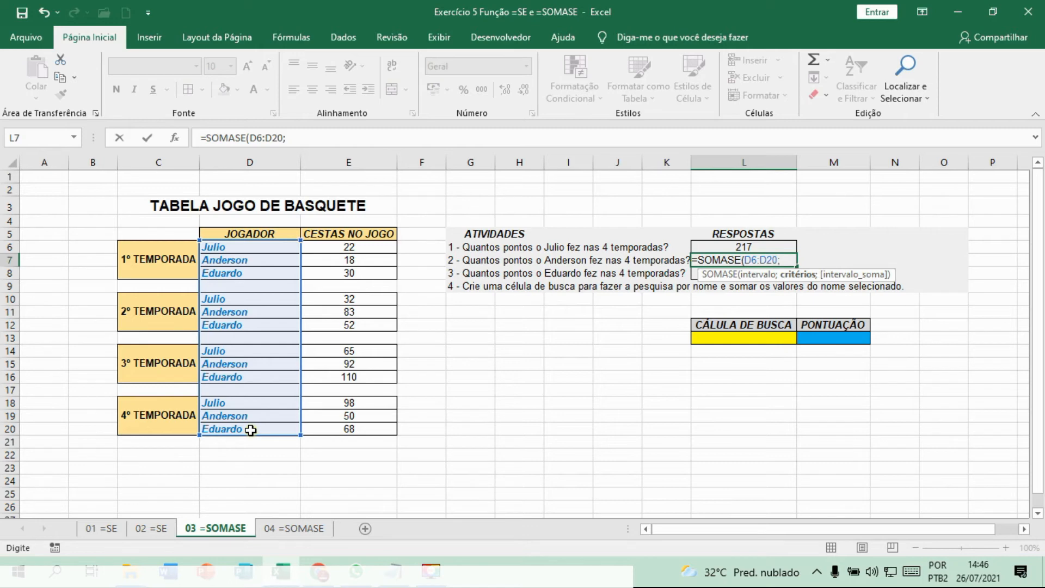
type("\"")
type("A")
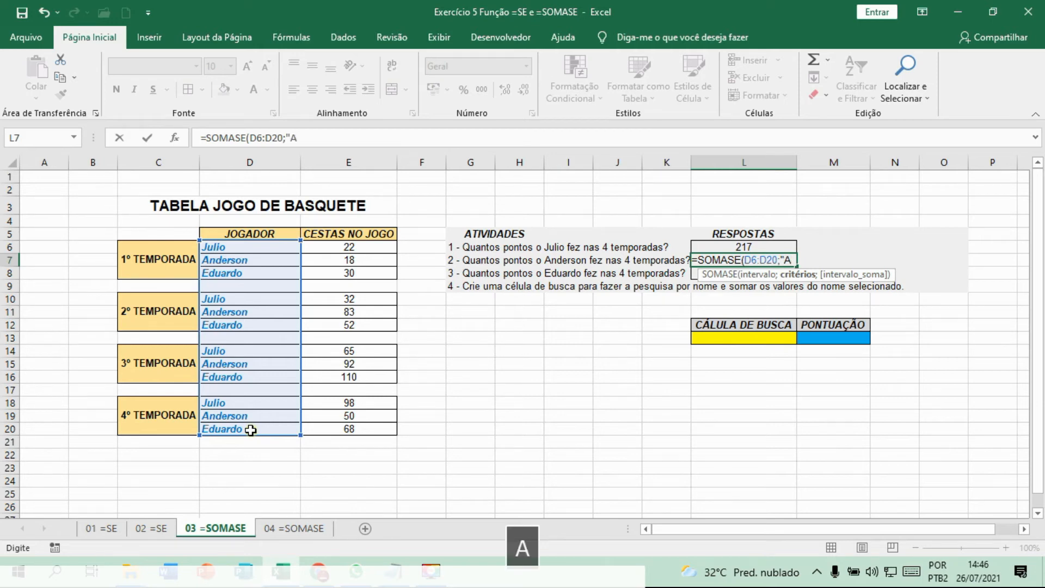
type("NDERSON")
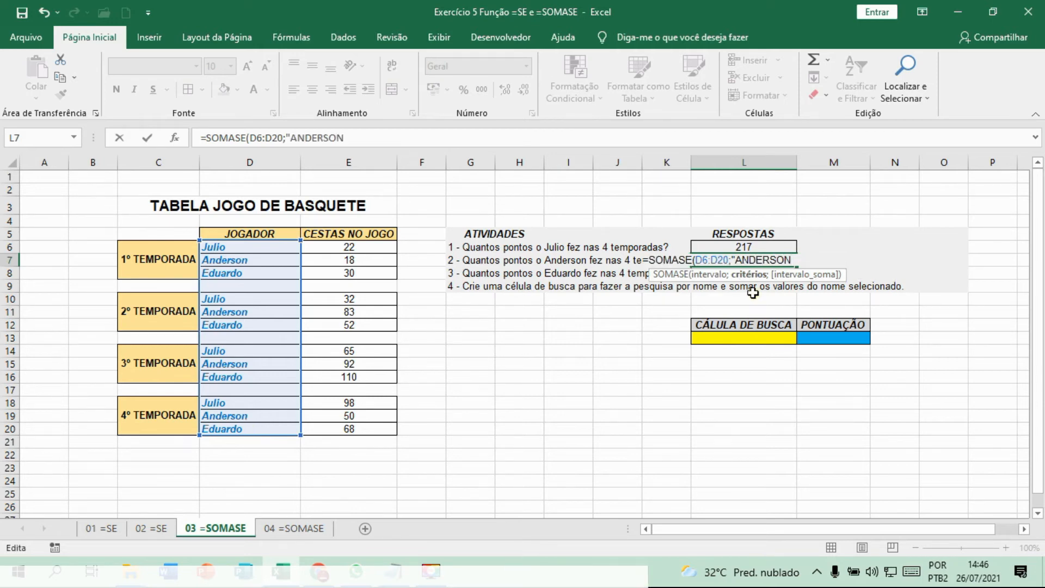
type("\";")
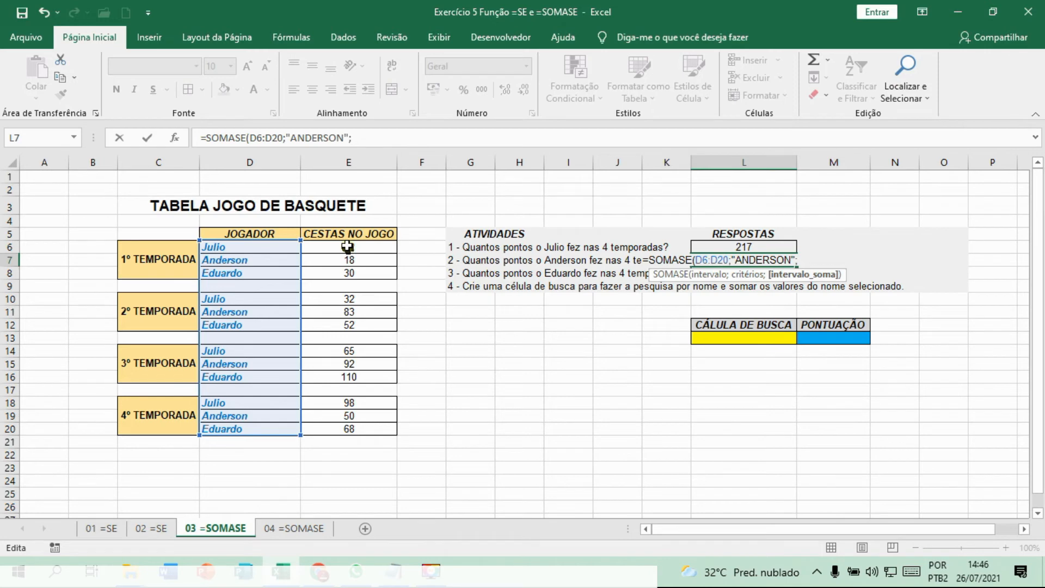
left_click_drag(347, 247, 343, 432)
type(")")
key("Return")
key("Up")
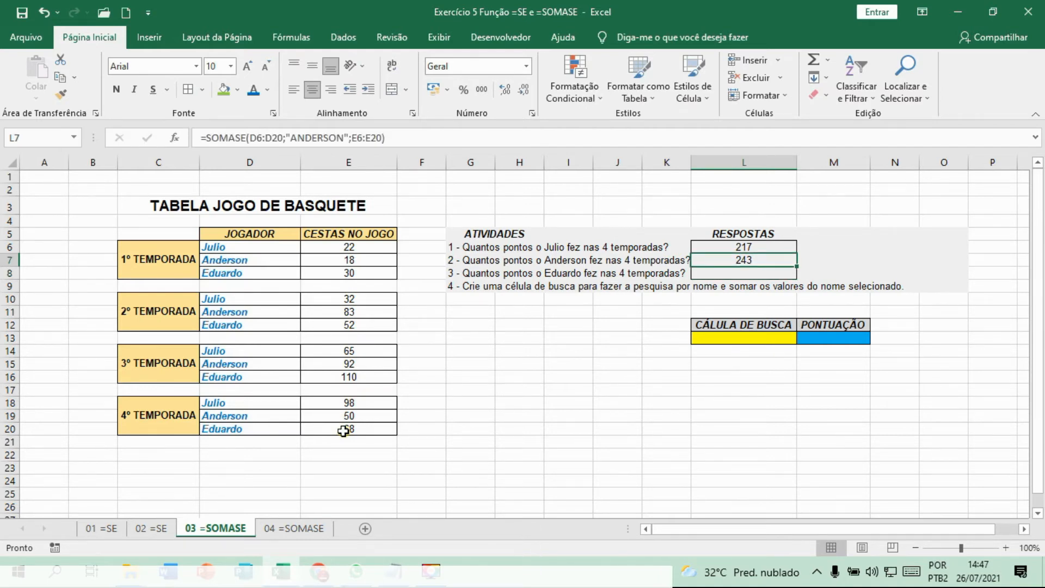
Inspect the arguments of the second player's SOMASE formula in L7.
key("Down")
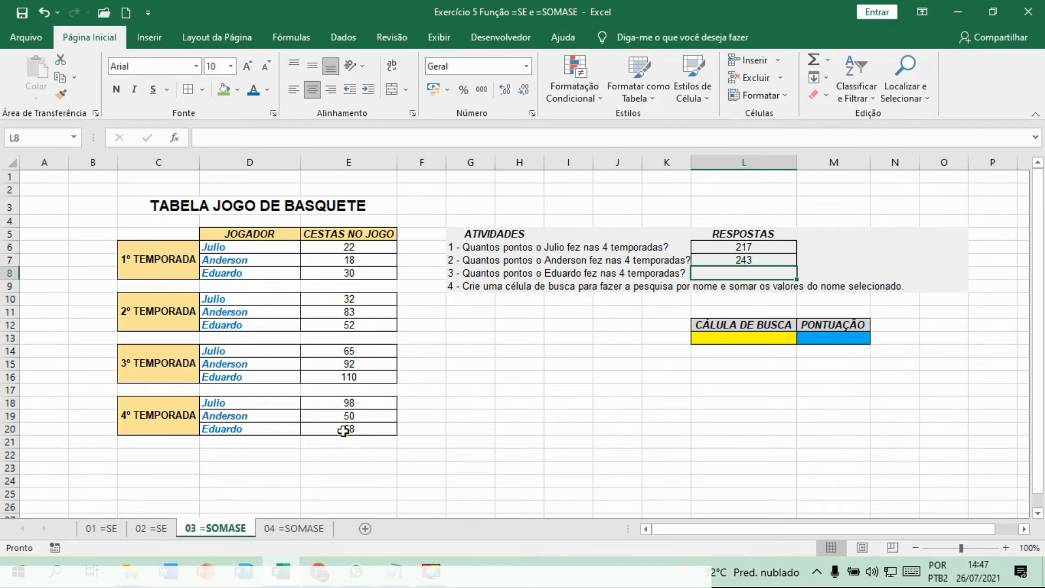
key("Up")
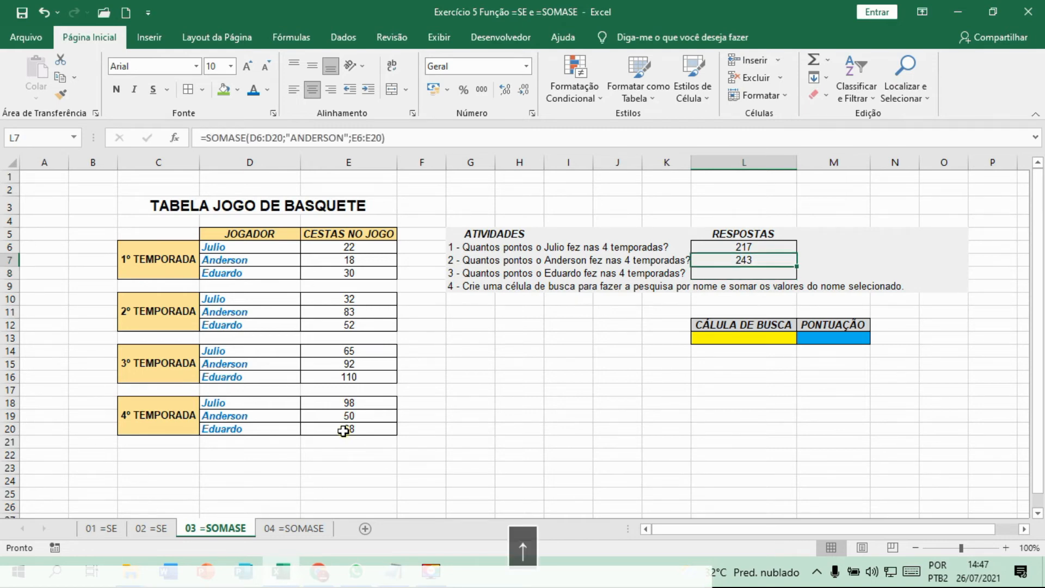
double_click(730, 258)
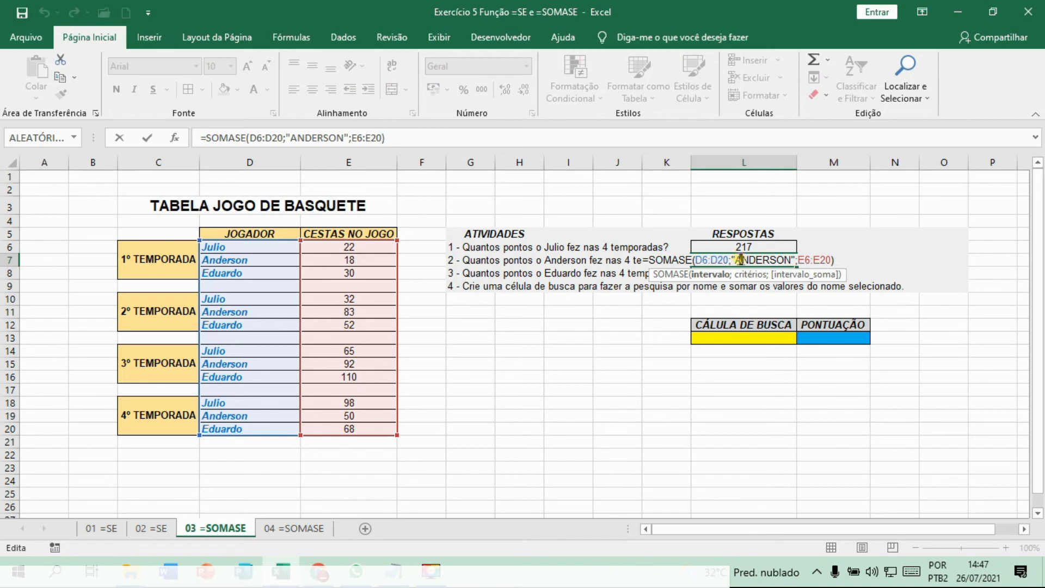
key("Return")
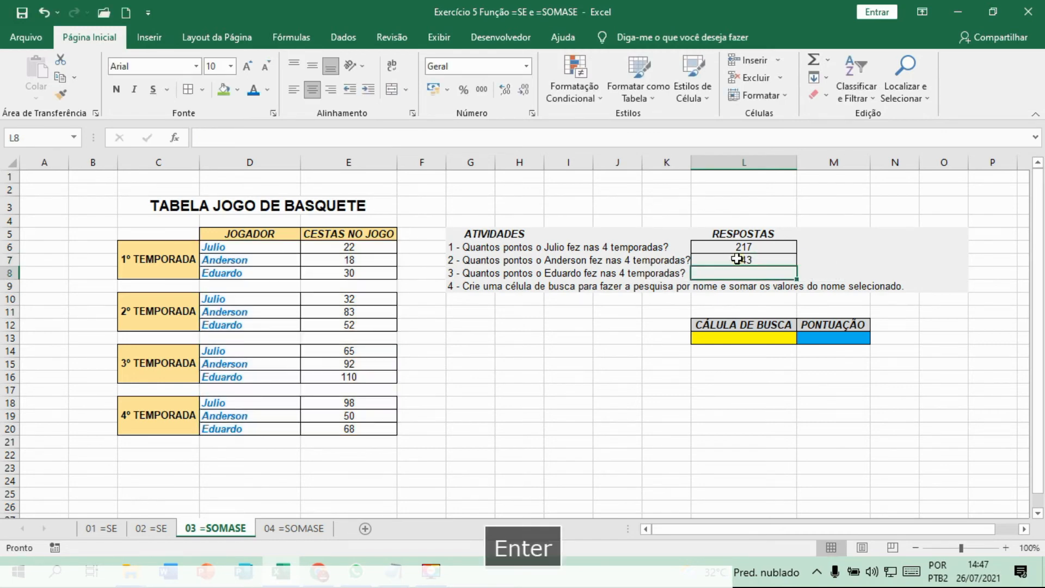
key("Down")
key("Down")
key("Down")
key("Down")
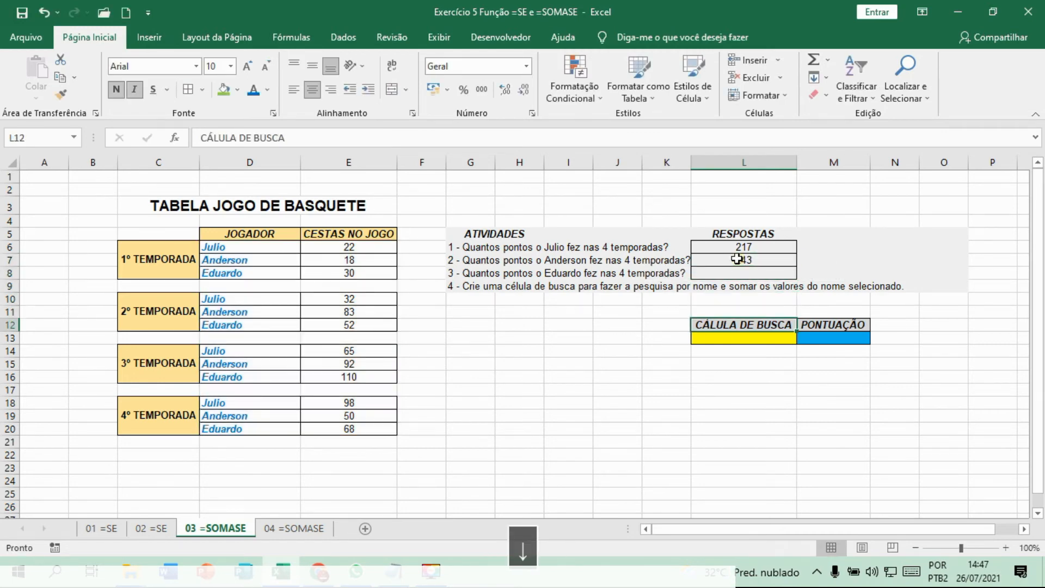
key("Down")
key("Down")
key("Down")
key("Down")
key("Down")
key("Down")
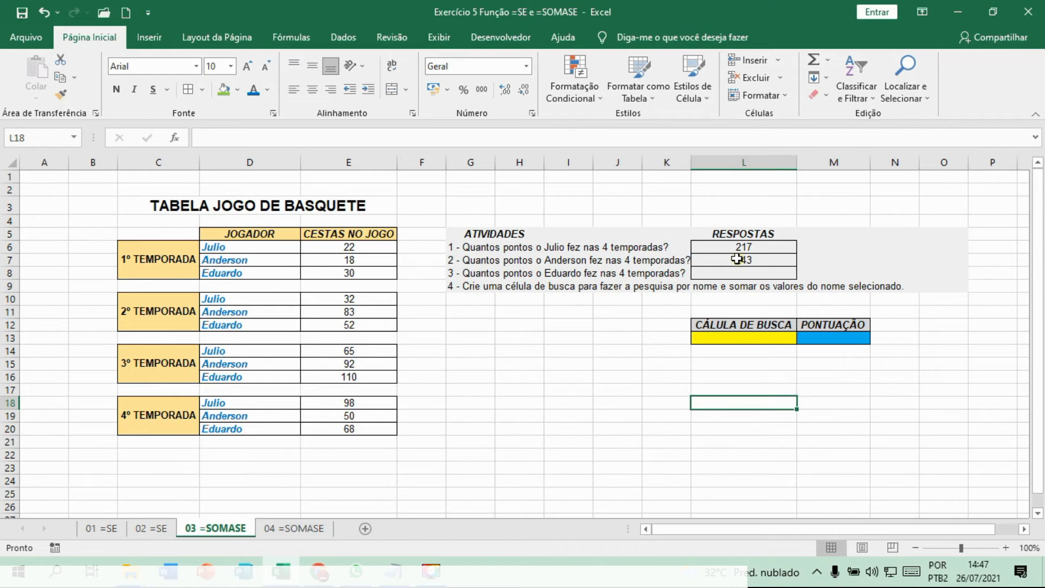
left_click(472, 284)
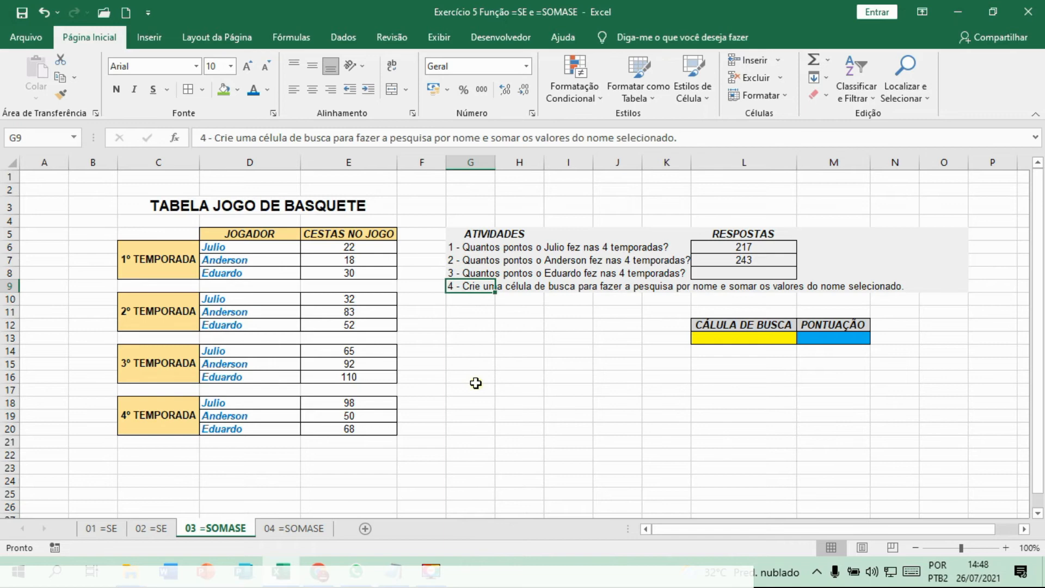
key("Right")
key("Right")
key("Right")
key("Right")
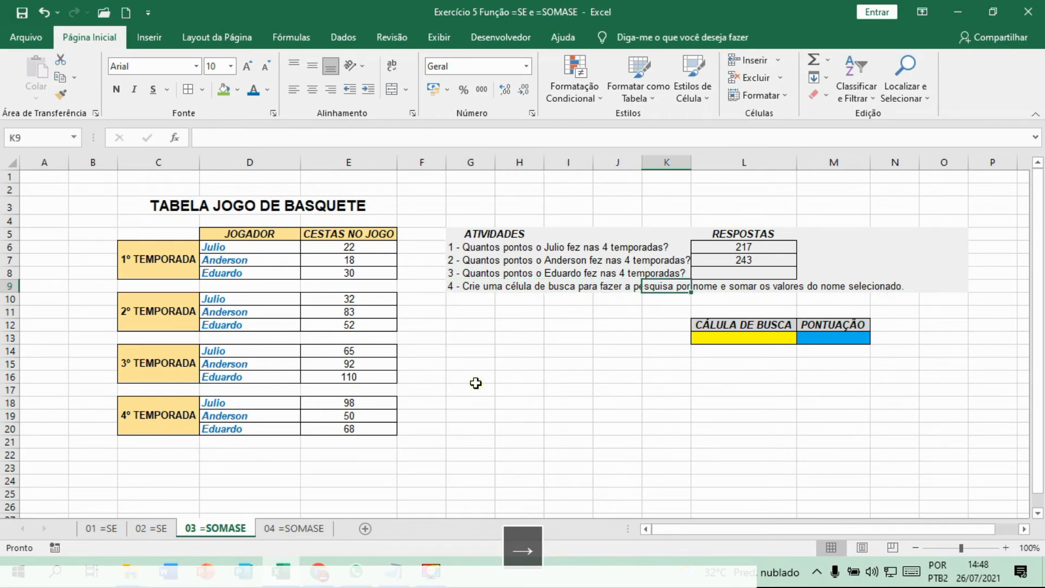
Examine the activity 4 instruction in row 9 and the search and score cells in L12:M13.
key("Right")
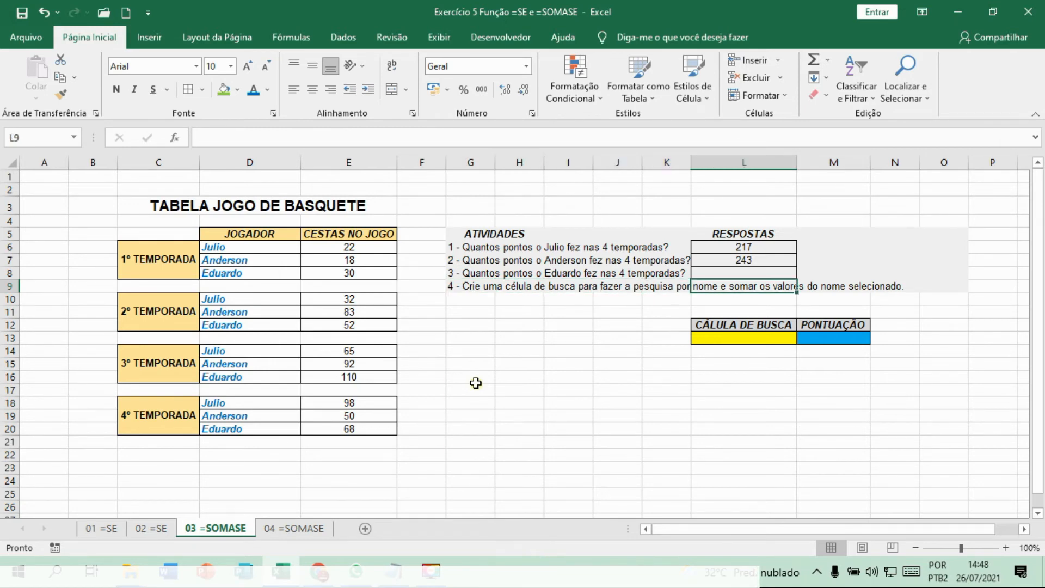
key("Right")
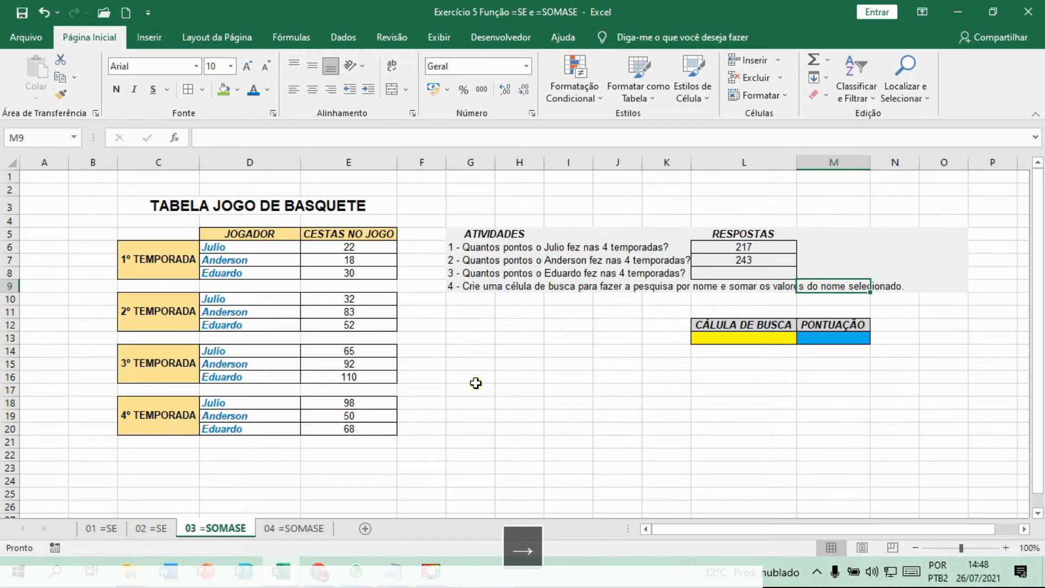
key("Left")
key("Left")
key("Down")
key("Down")
key("Down")
key("Right")
key("Right")
key("Down")
key("Left")
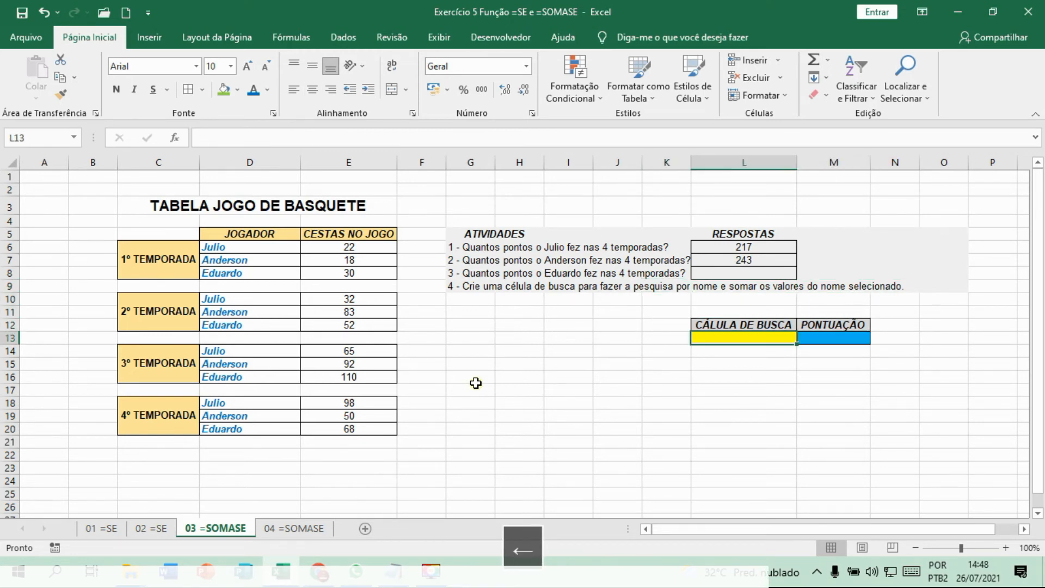
key("Up")
key("Right")
key("Down")
key("Left")
key("Up")
key("Right")
key("Down")
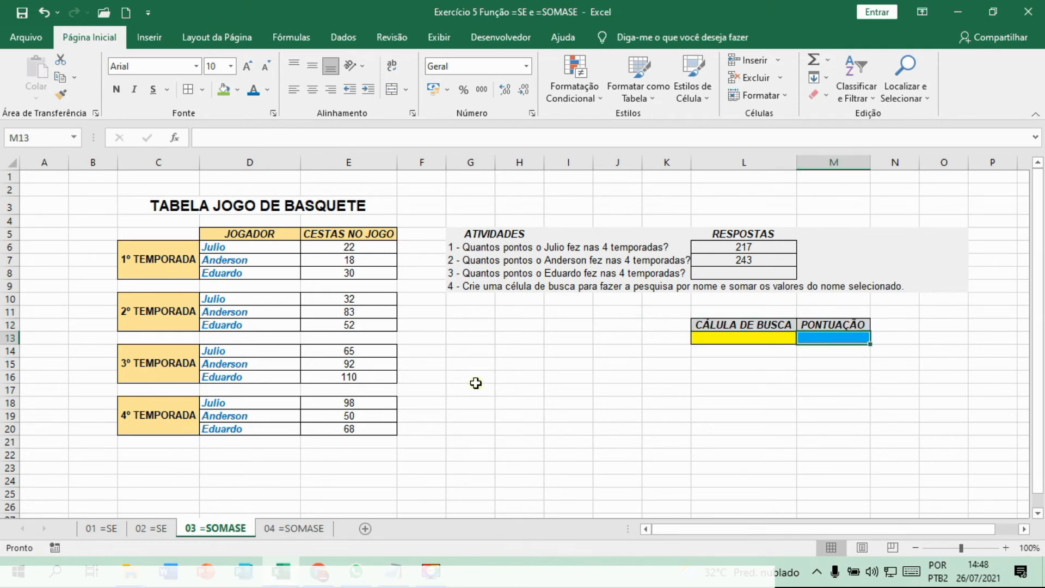
key("Left")
key("Right")
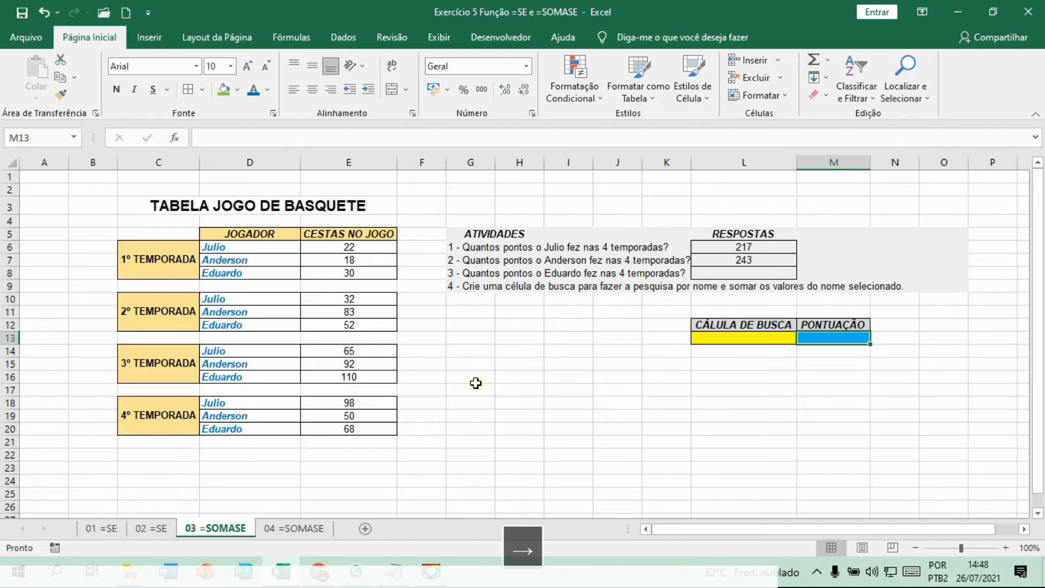
Try a SOMASE formula in M13 with range D6:D20, criterion =L13 and sum range E6:E20.
type("=")
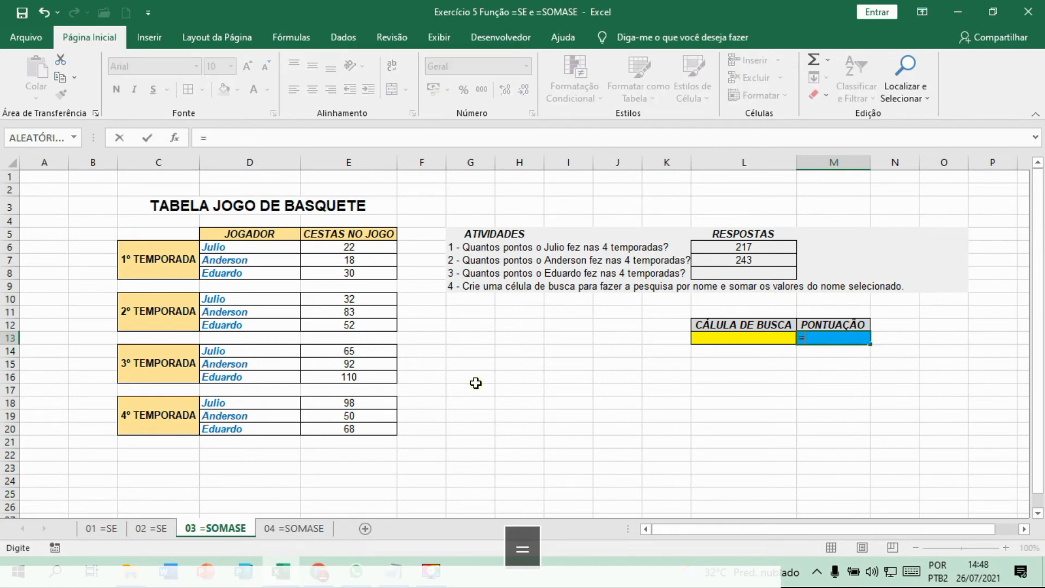
type("SOMASE")
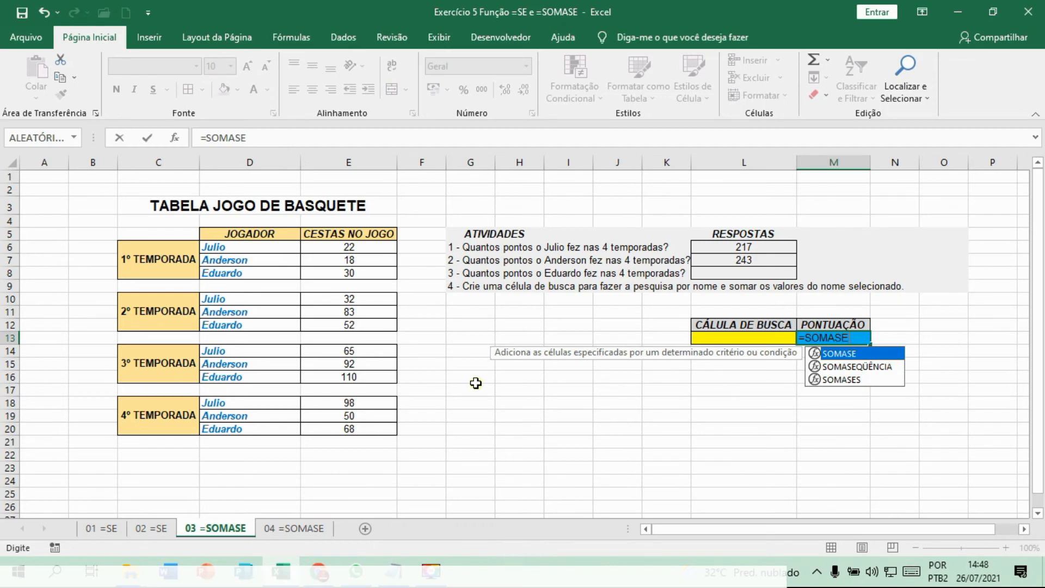
type("(")
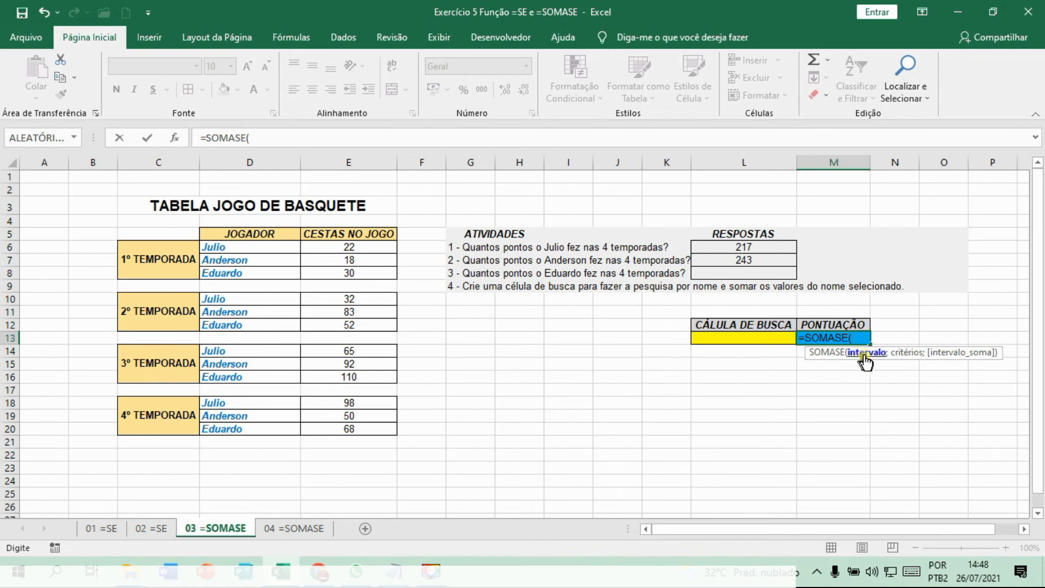
left_click_drag(216, 246, 233, 428)
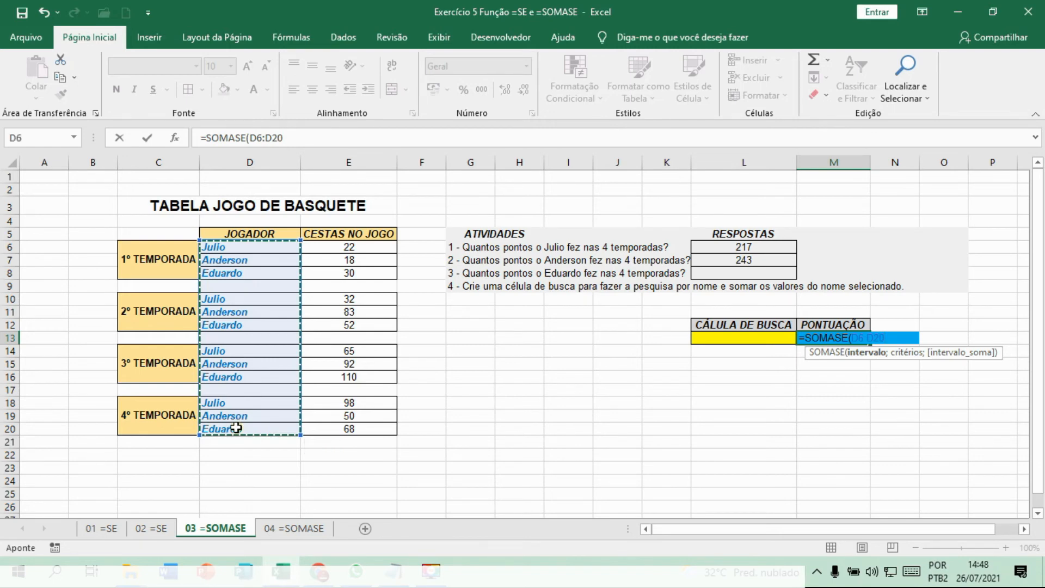
type(";")
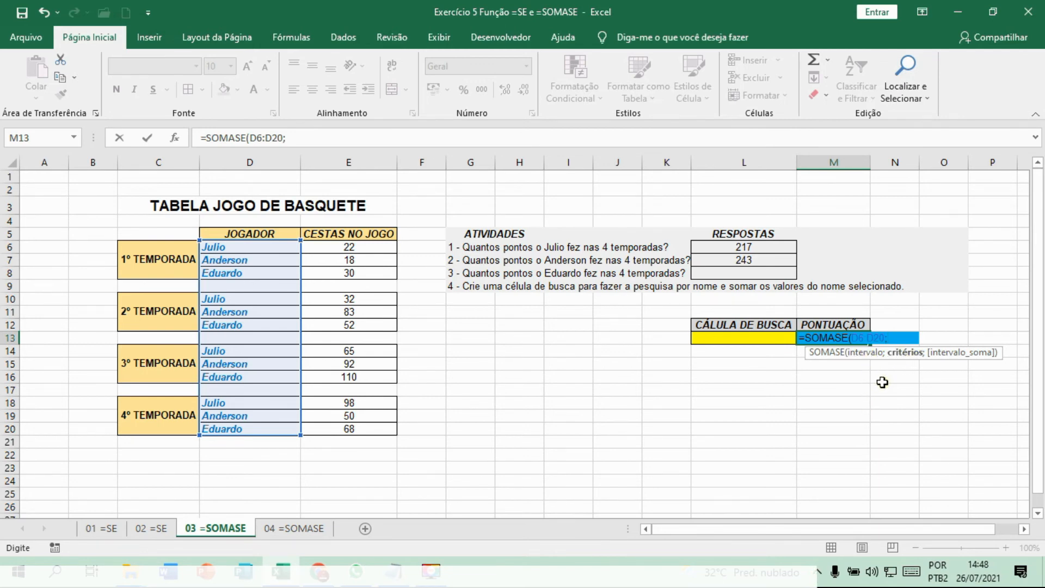
type("=")
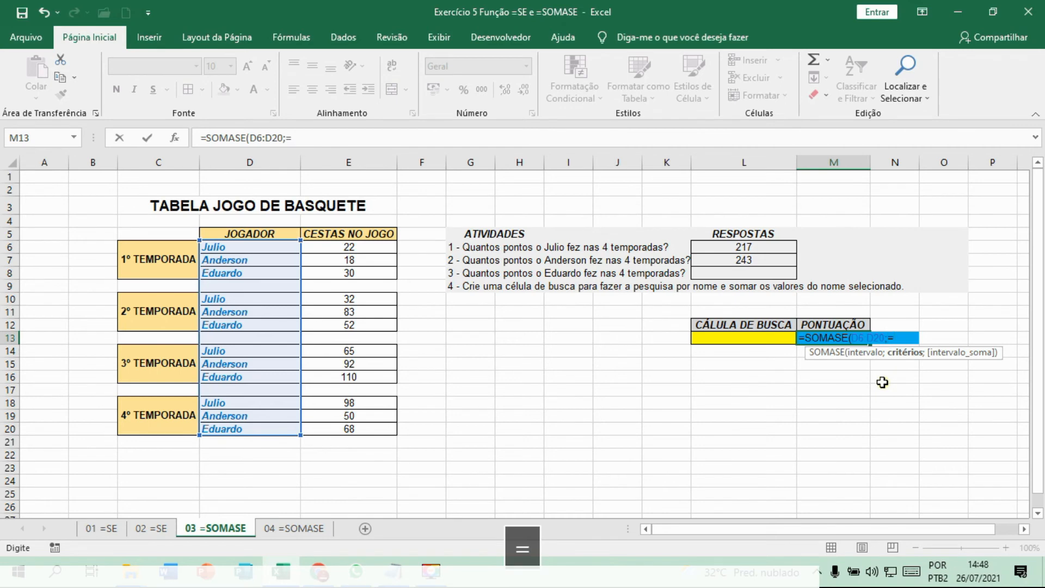
left_click(753, 337)
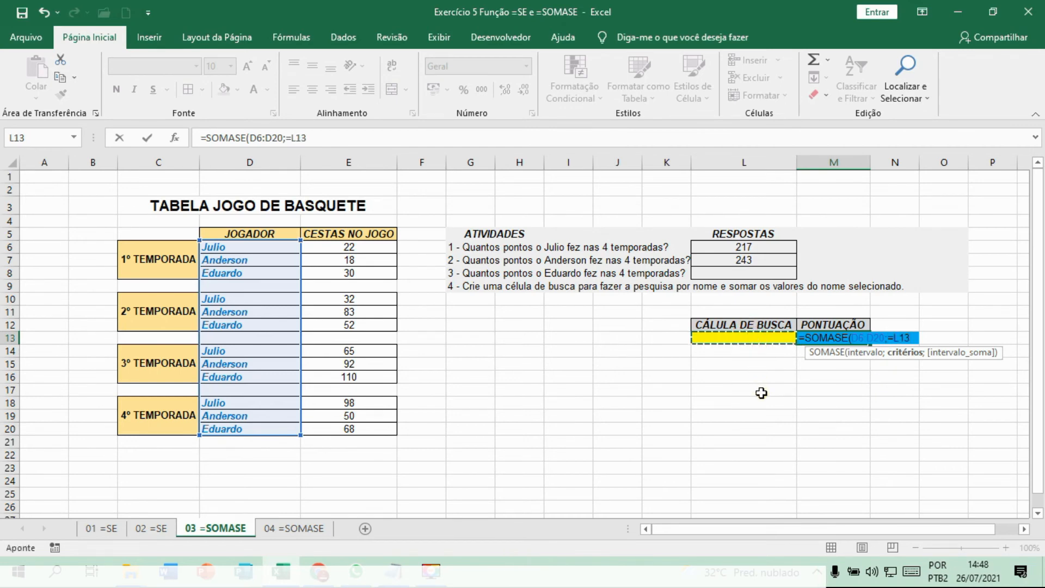
type(";")
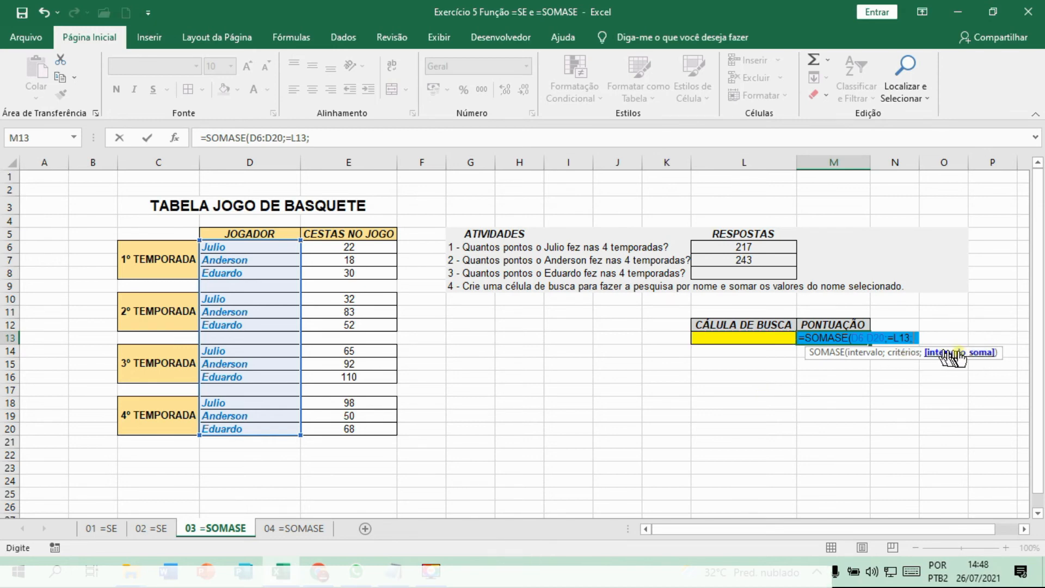
left_click_drag(360, 248, 360, 430)
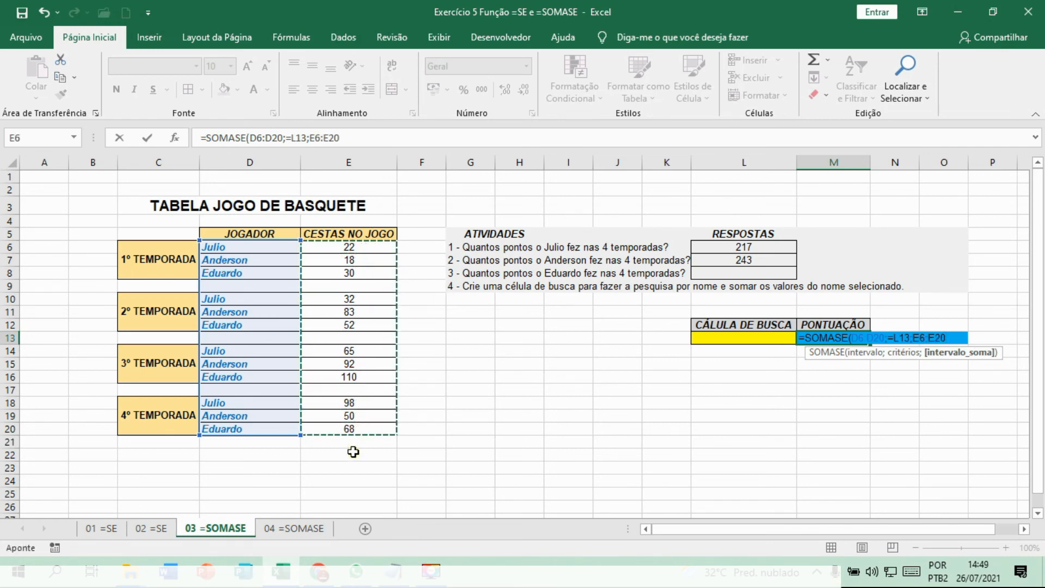
type(")")
key("Return")
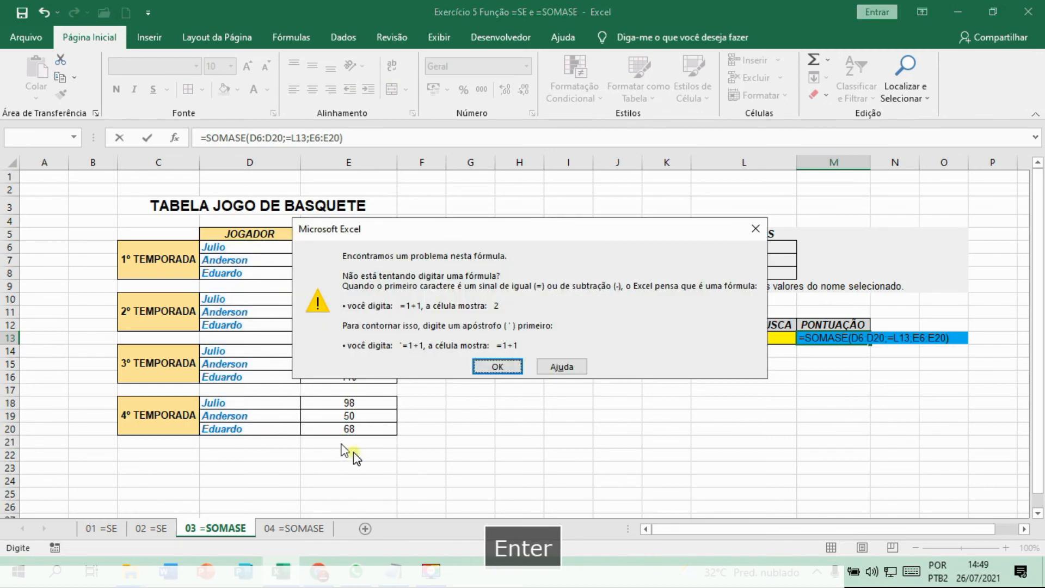
key("Return")
key("Escape")
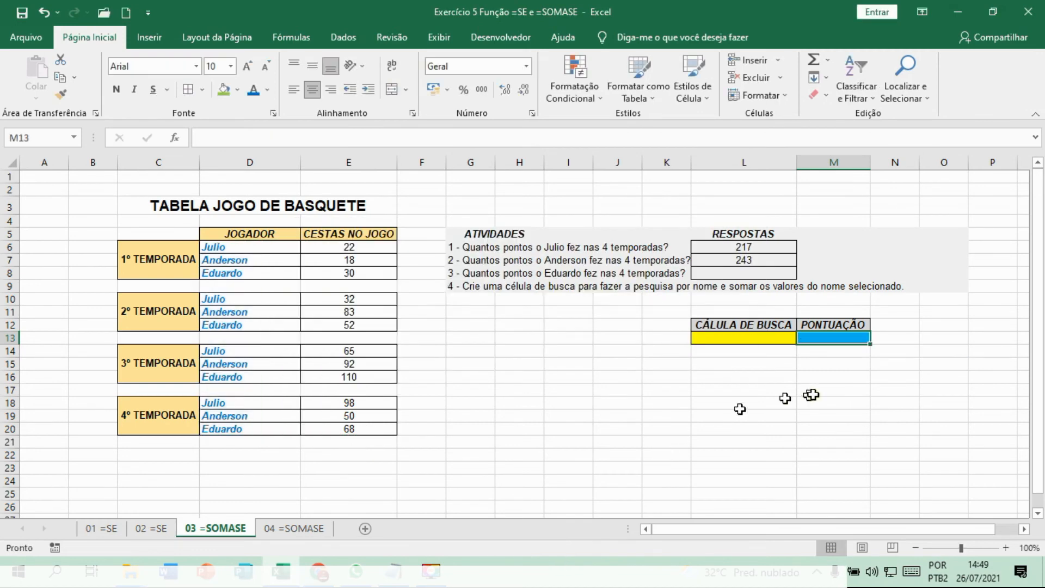
In M13, total the searched player's baskets with SOMASE, using range D6:D20, criterion L13 and sum range E6:E20.
left_click(737, 339)
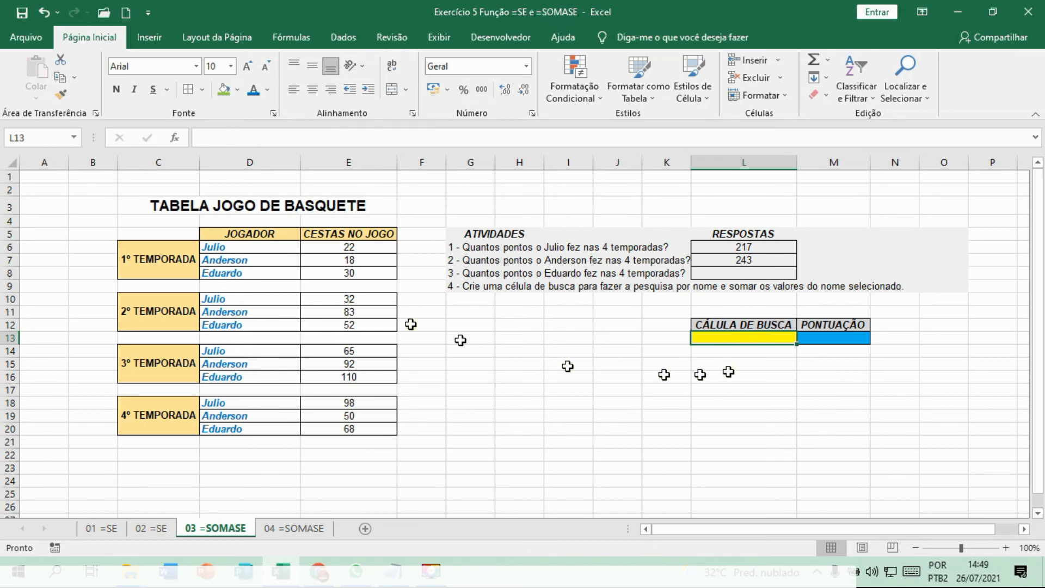
left_click(811, 342)
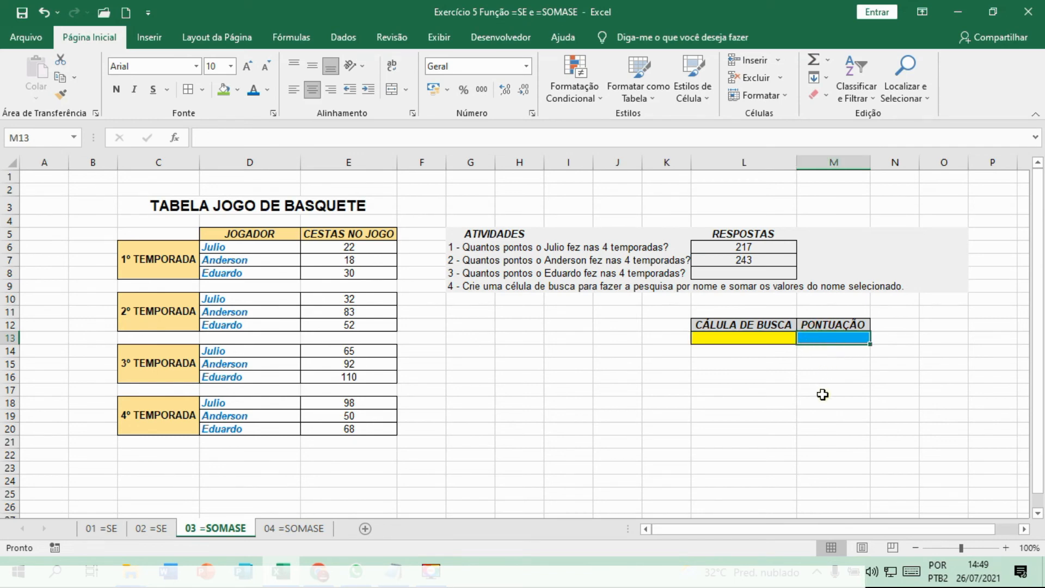
type("=SOMASE")
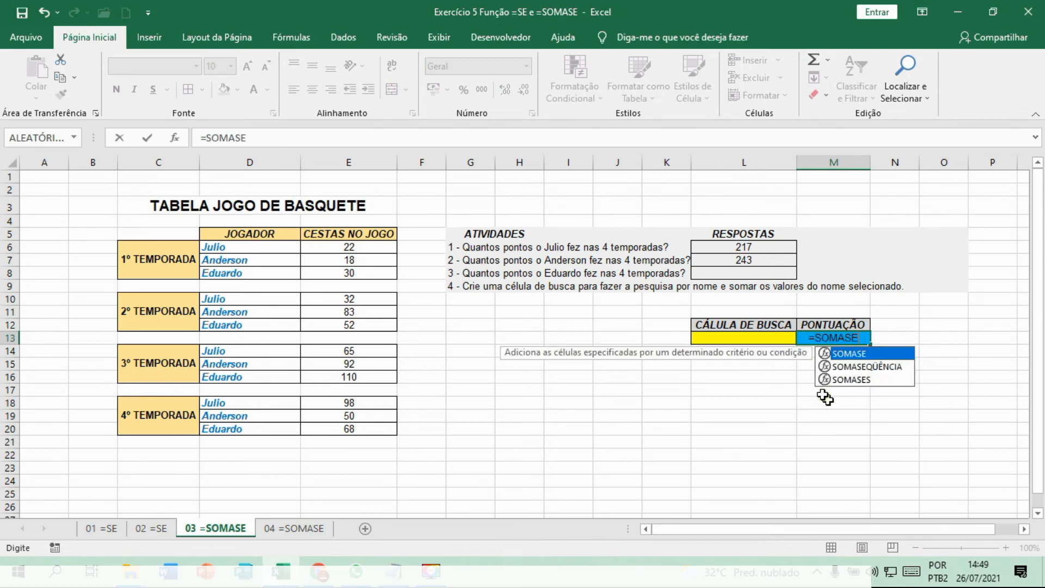
type("(")
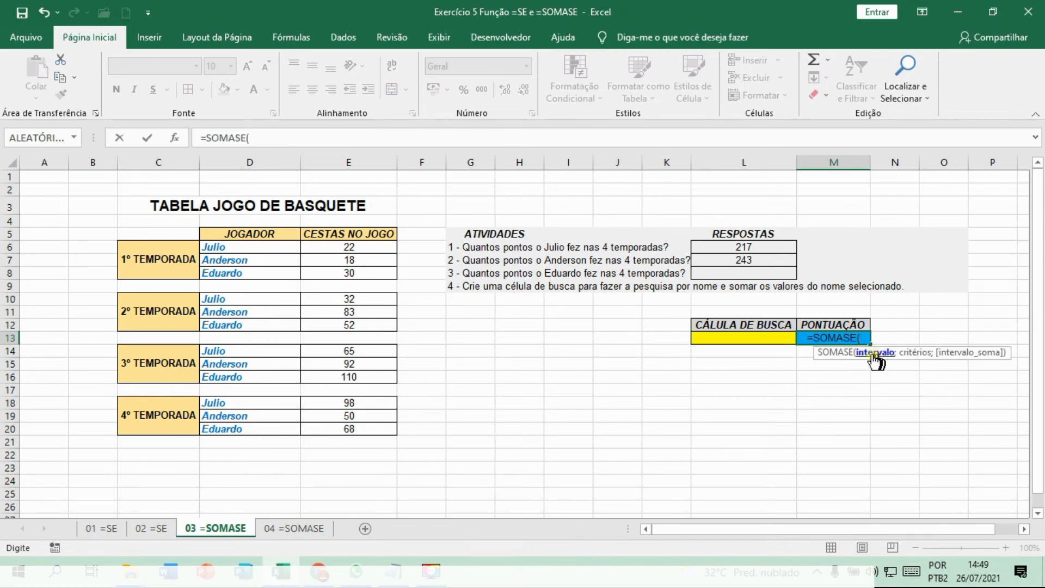
left_click_drag(254, 248, 252, 434)
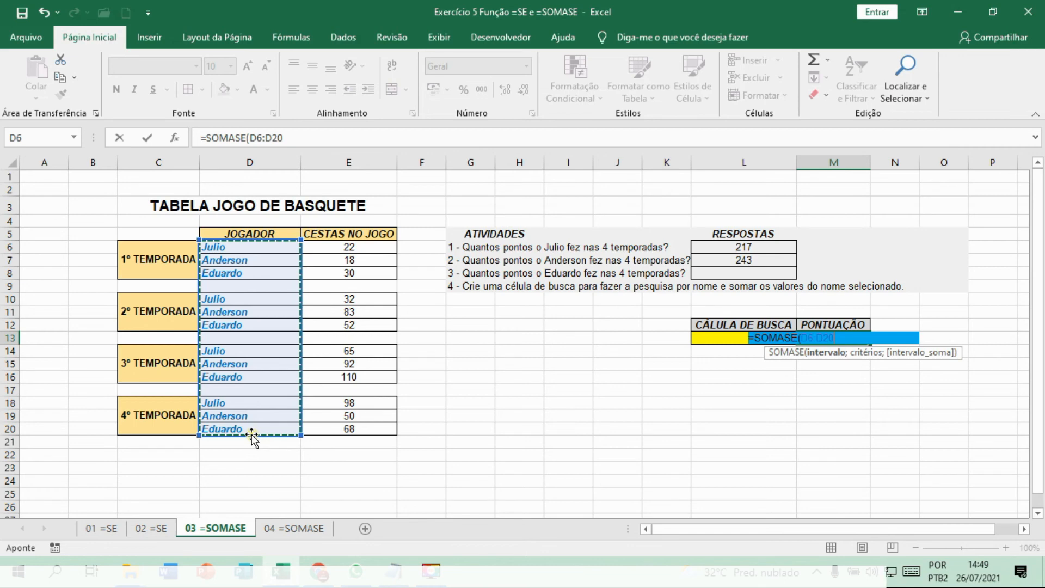
type(";")
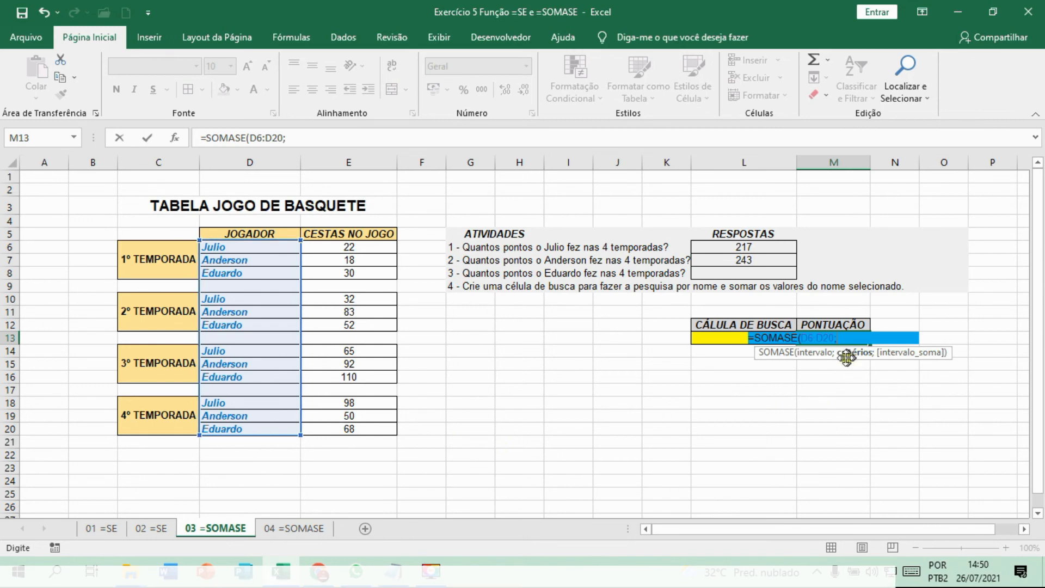
left_click(711, 337)
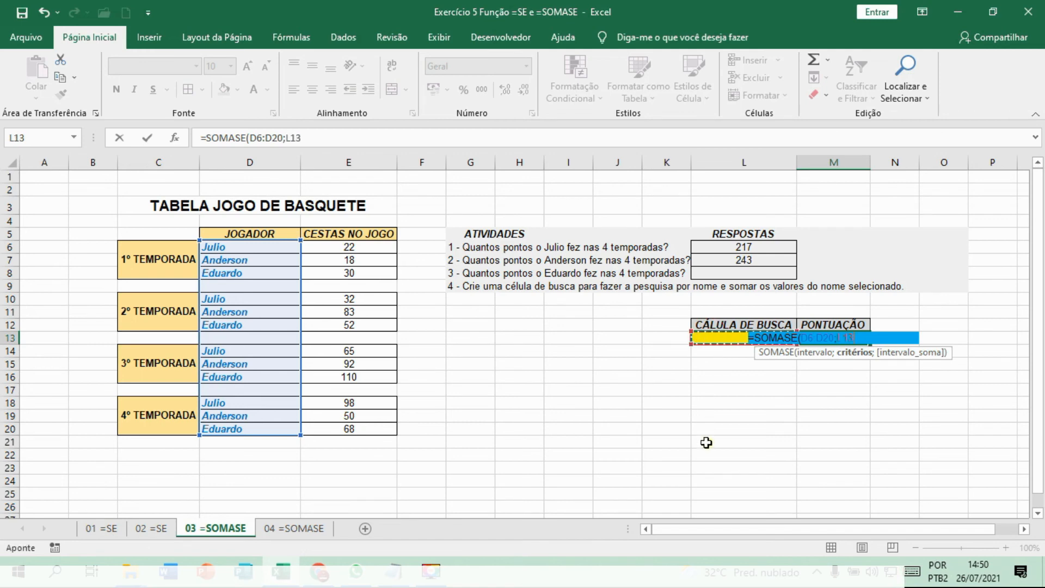
type(";")
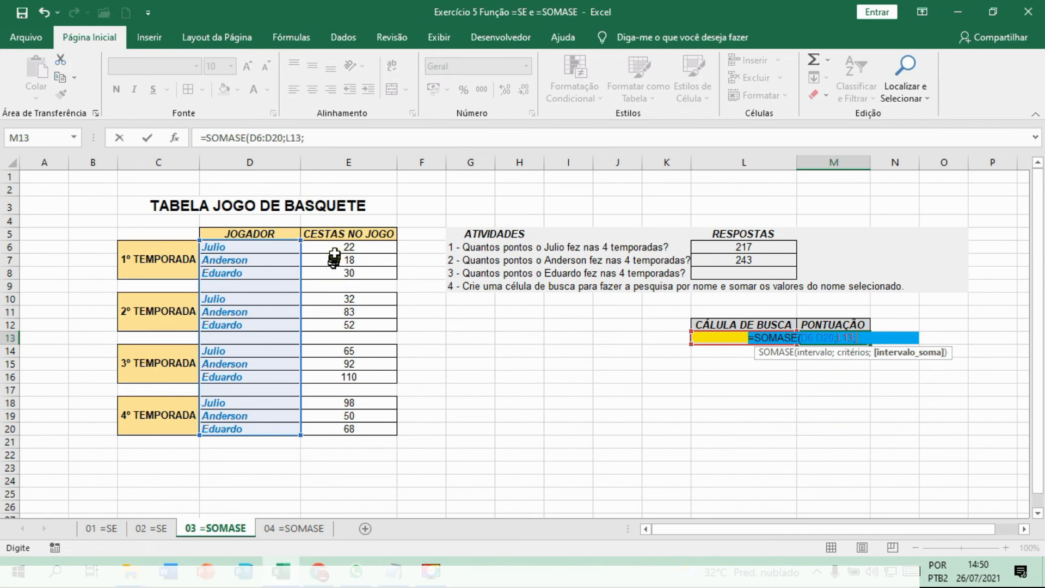
left_click_drag(334, 246, 344, 429)
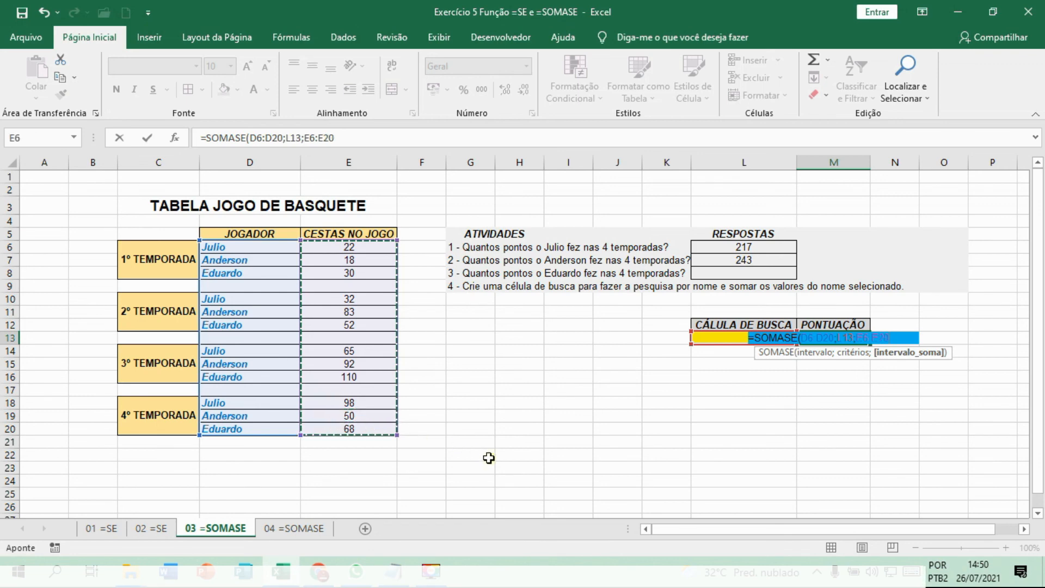
type(")")
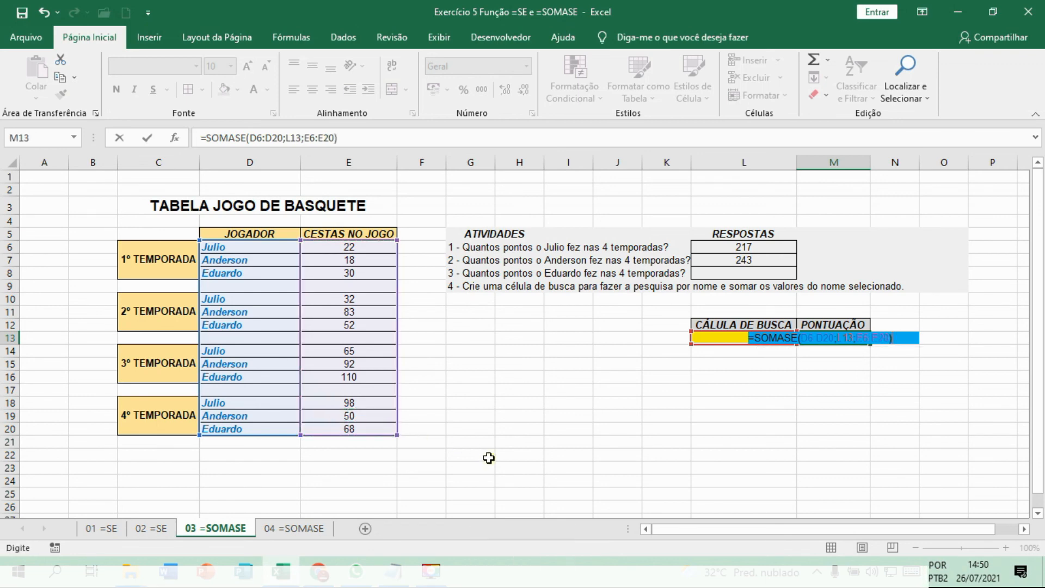
key("Return")
Enter the first player's name in search cell L13, with only the initial letter capitalized.
key("Up")
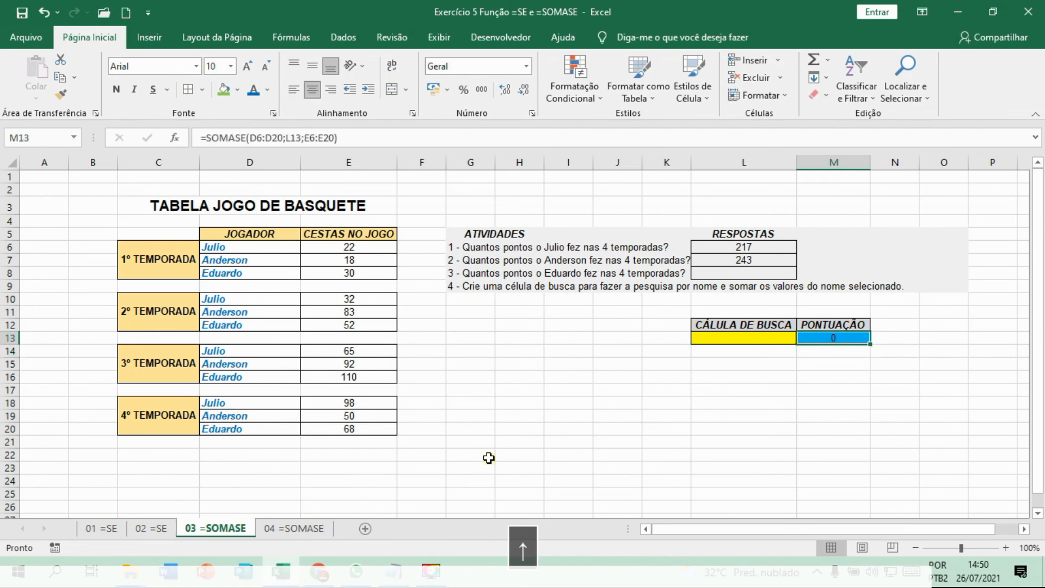
key("Left")
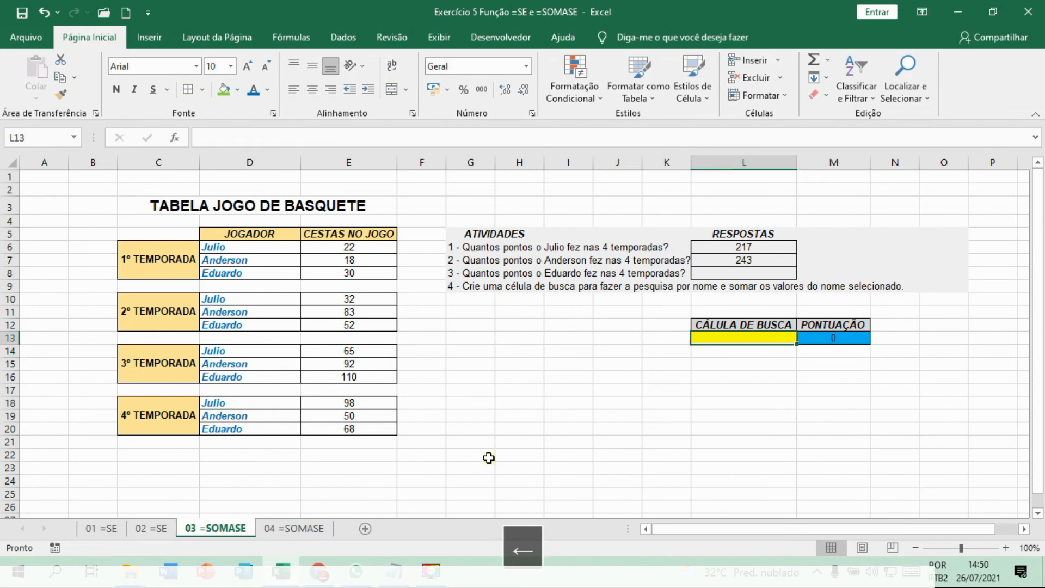
type("jULIO")
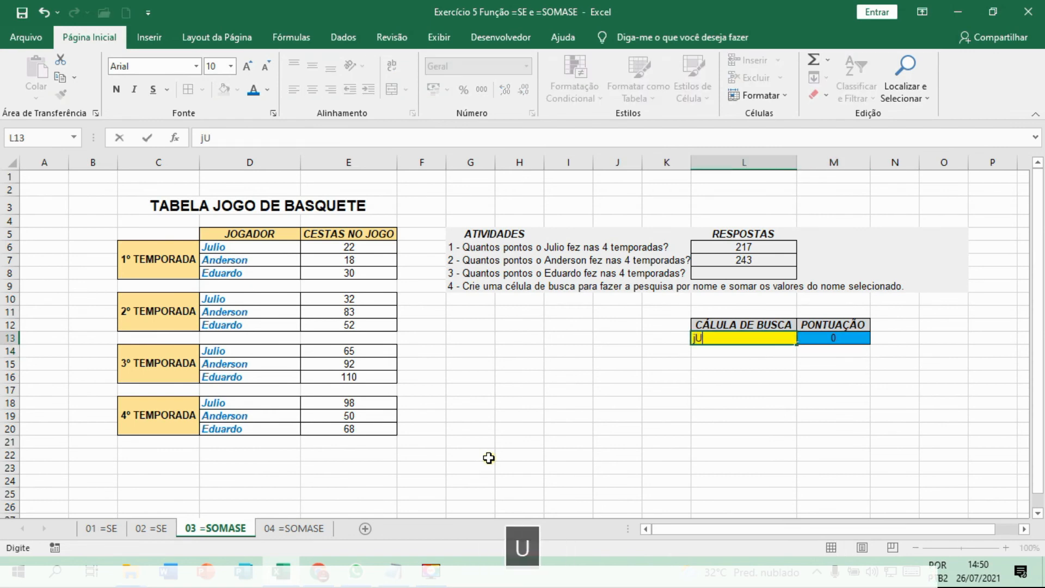
key("BackSpace")
key("BackSpace")
key("BackSpace")
key("BackSpace")
key("BackSpace")
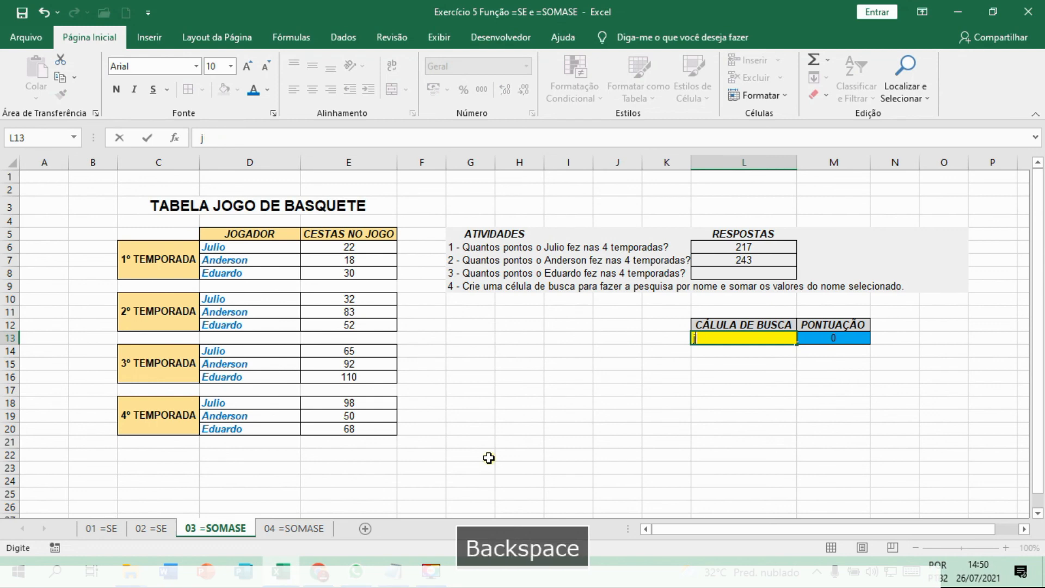
key("Caps_Lock")
type("Julio")
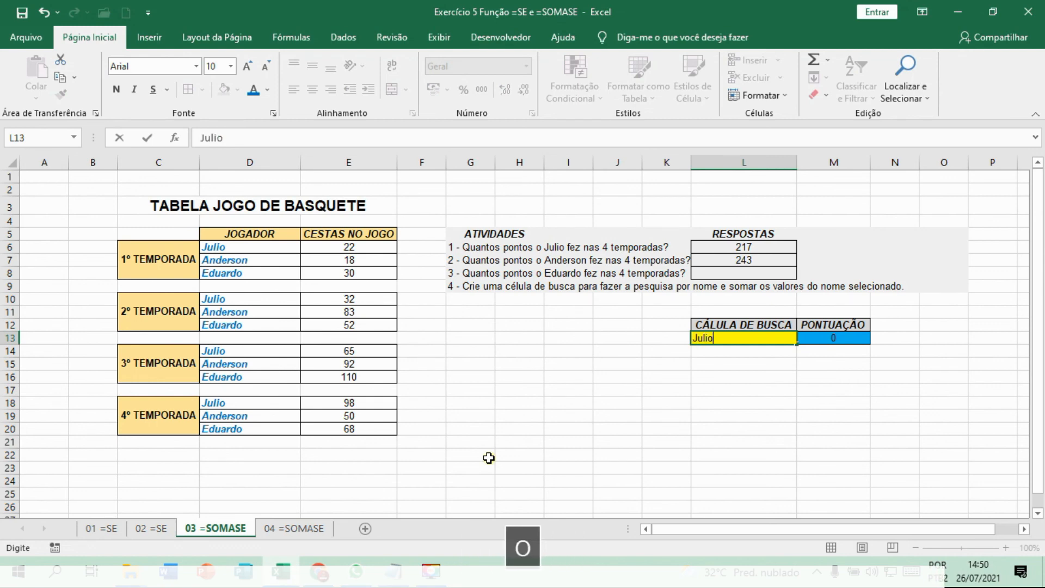
key("Return")
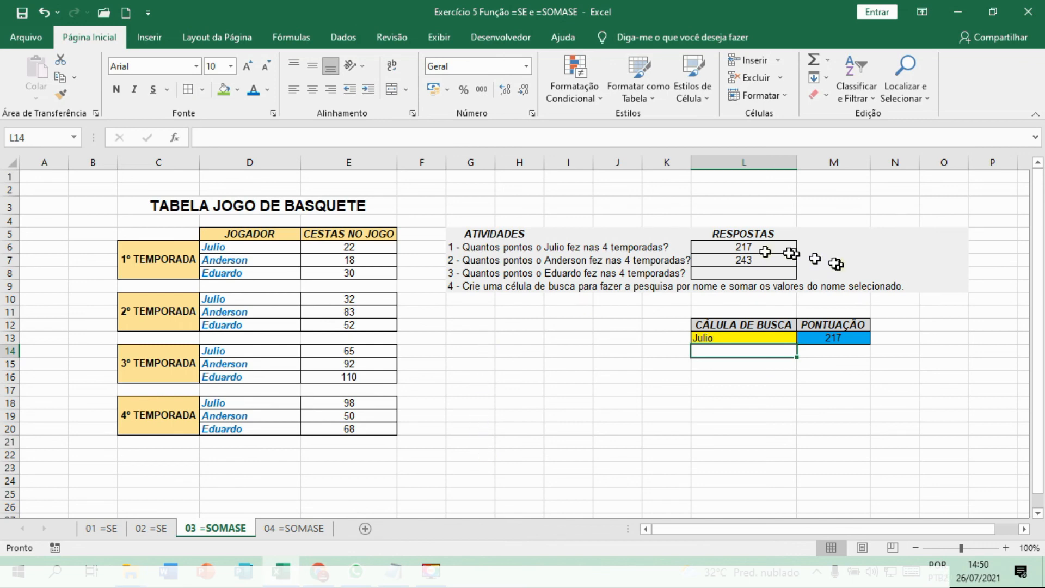
Replace the name in search cell L13 with the second player's name.
key("Up")
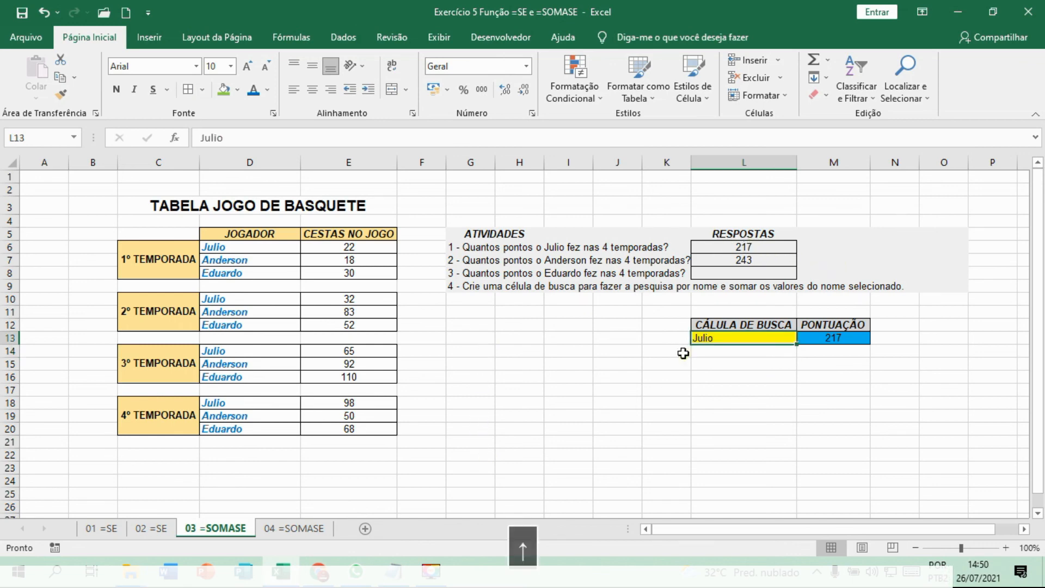
type("An")
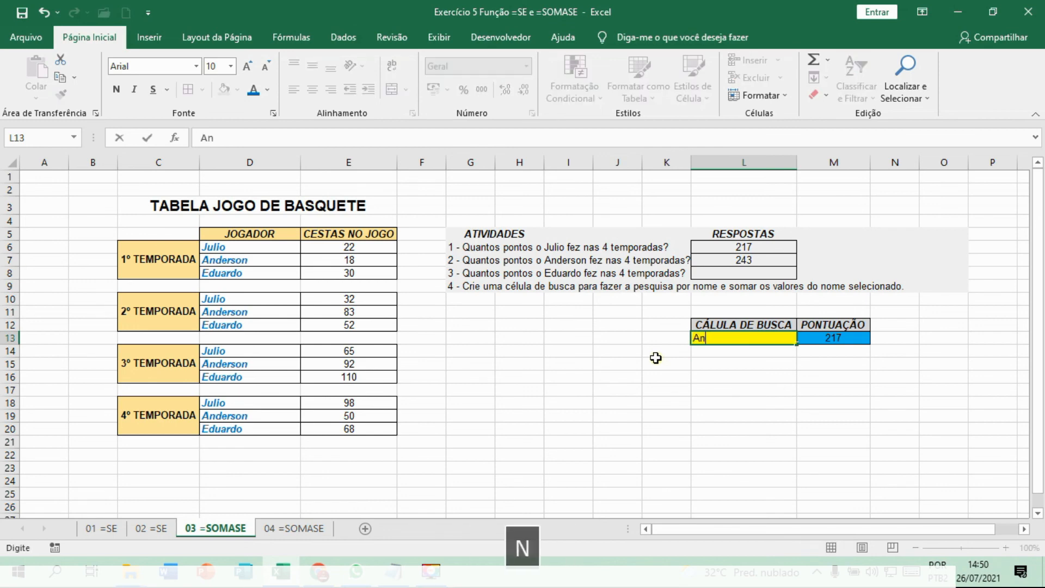
type("derson")
key("Return")
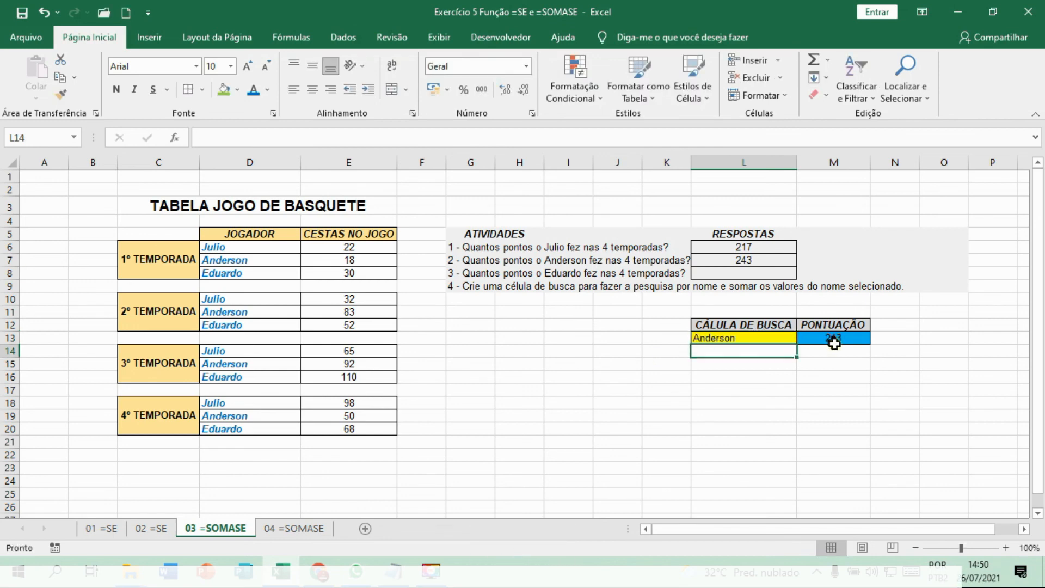
Replace the name in search cell L13 with the third player's name.
left_click(733, 337)
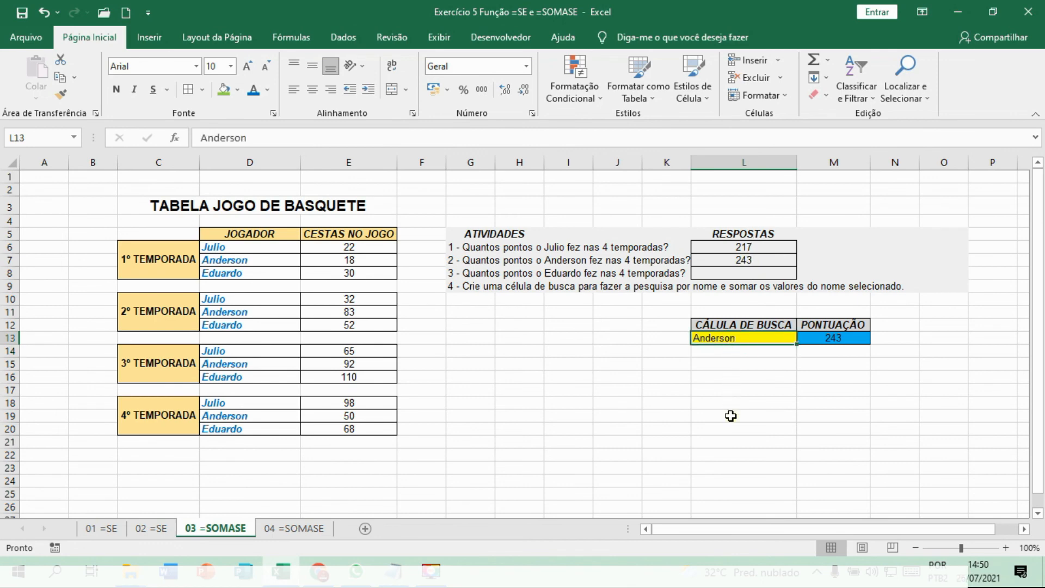
key("BackSpace")
type("Eduard")
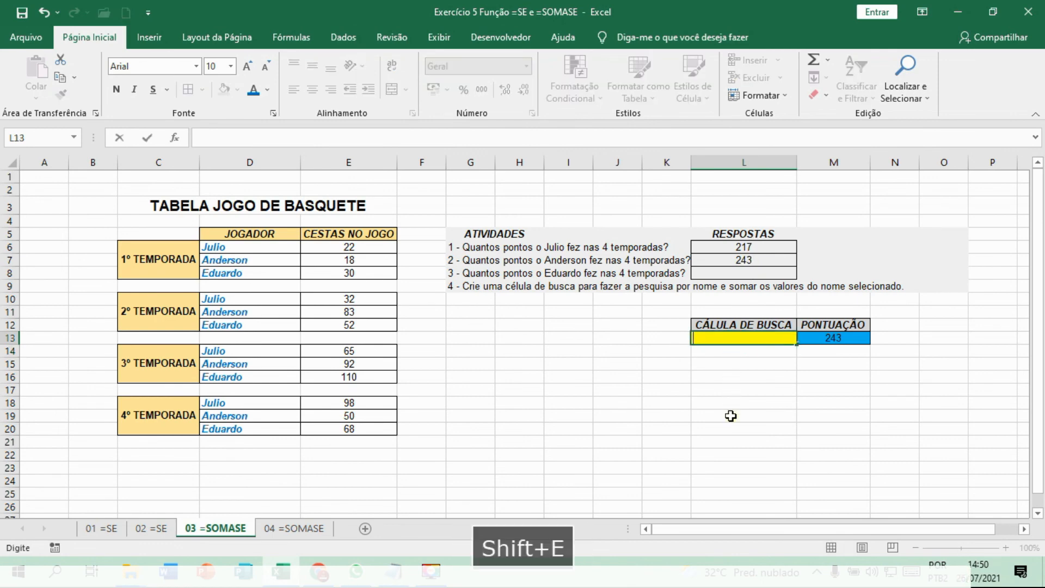
type("o")
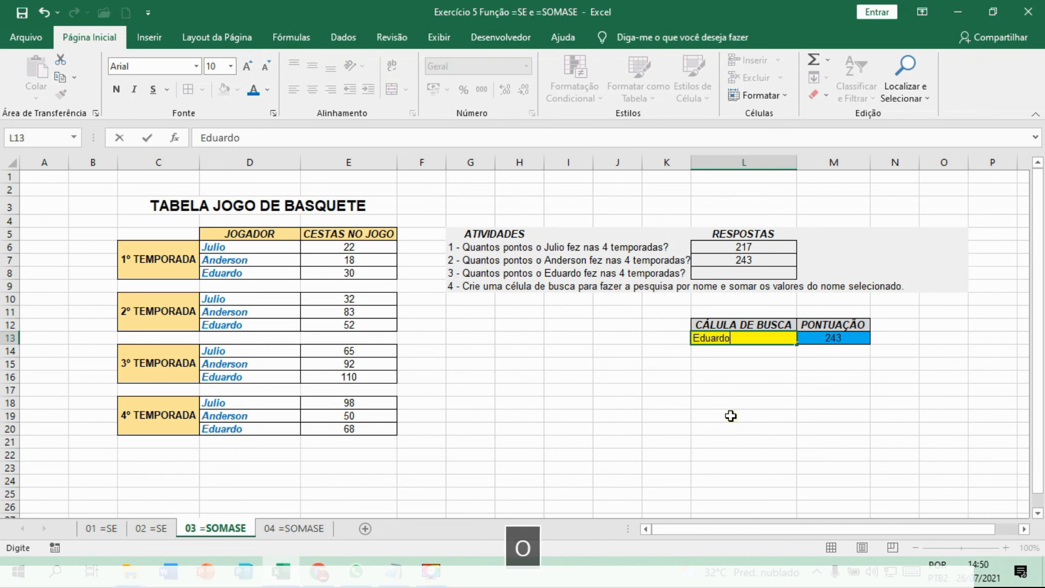
key("Return")
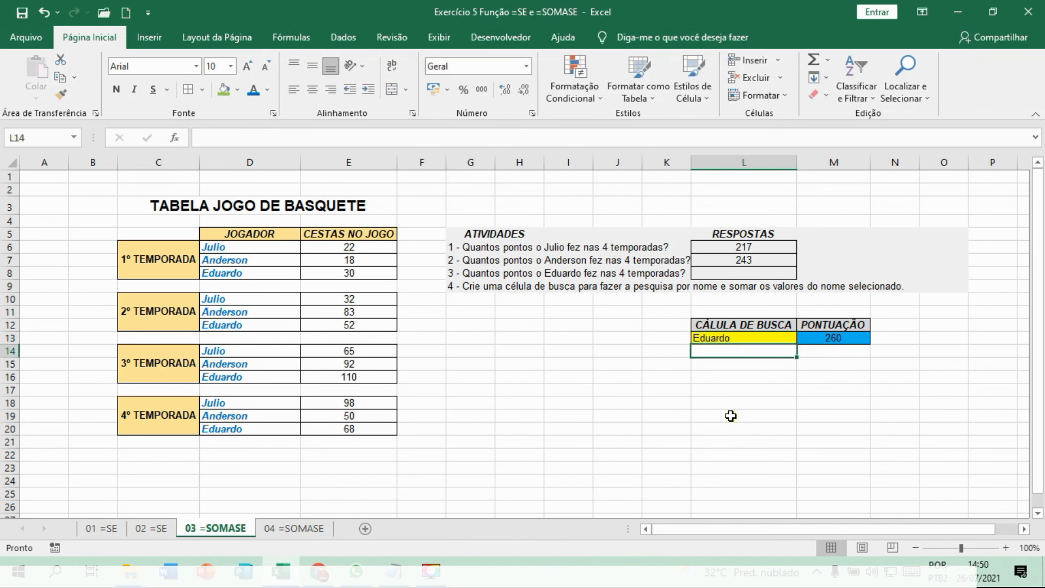
Clear the search cell L13, its score formula in M13 and the answer cells L6:L8.
key("Up")
key("Delete")
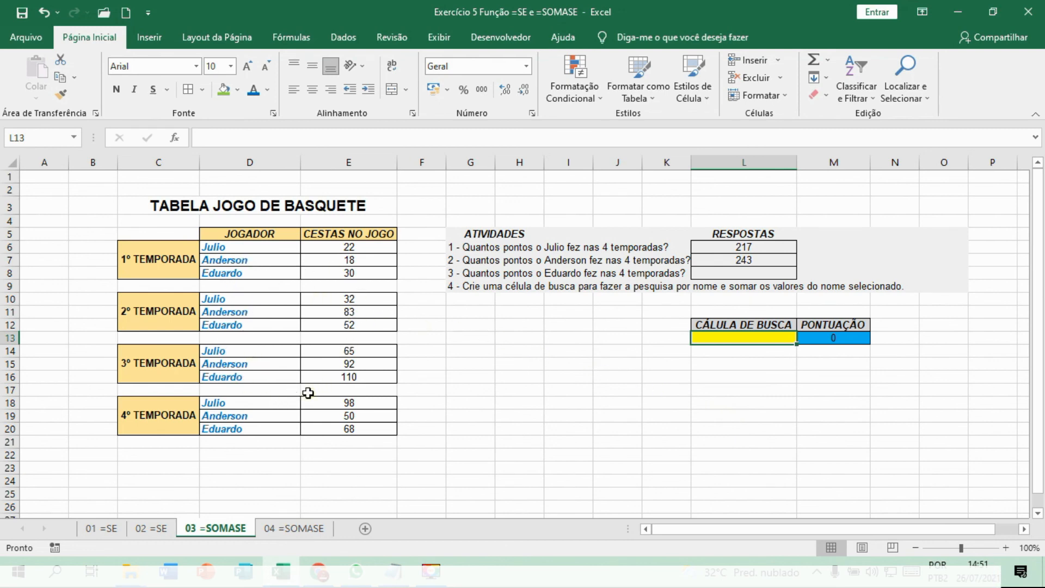
left_click(811, 336)
key("Delete")
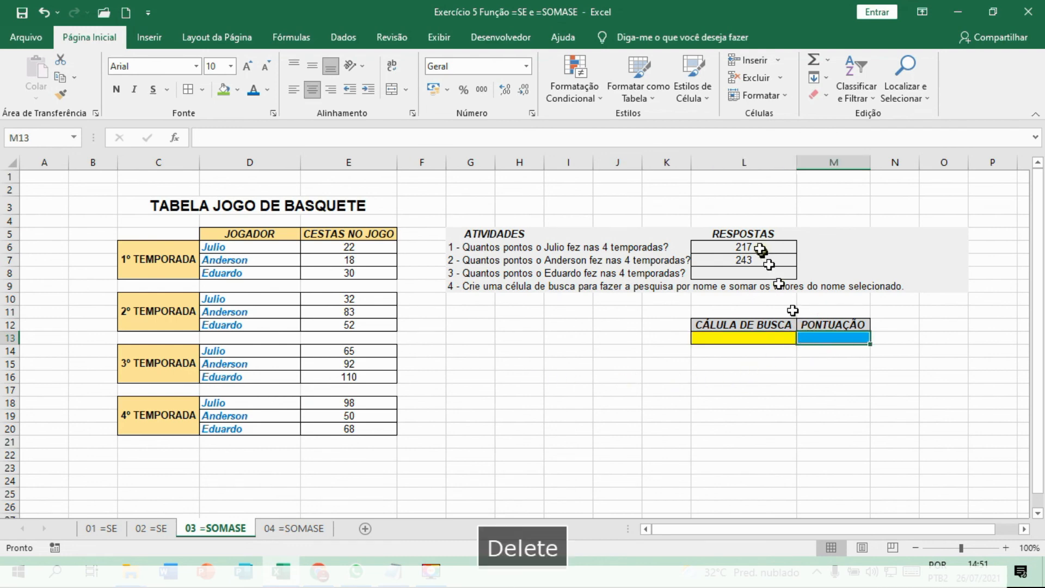
left_click_drag(753, 248, 757, 272)
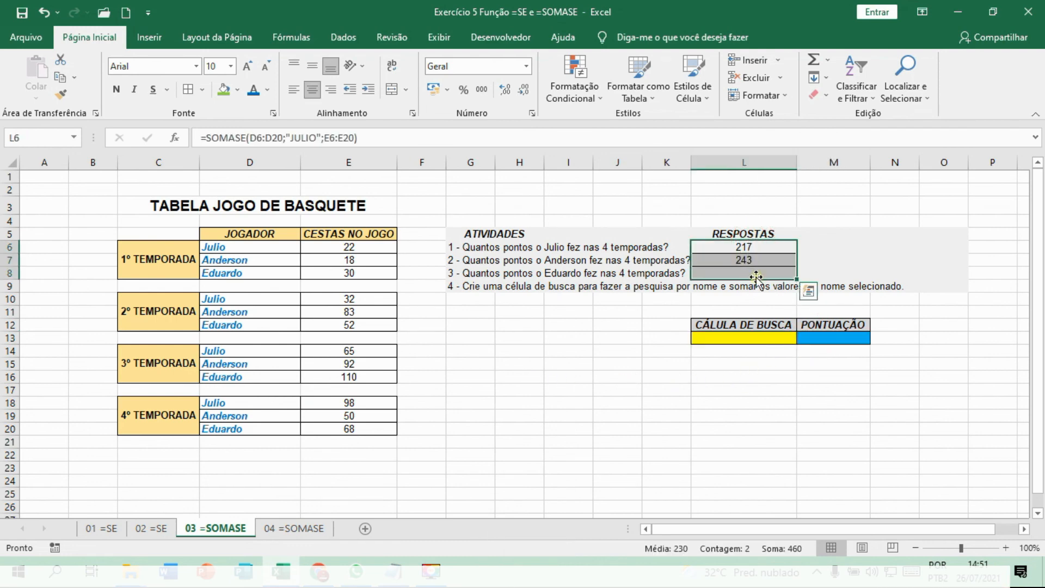
key("Delete")
left_click(662, 417)
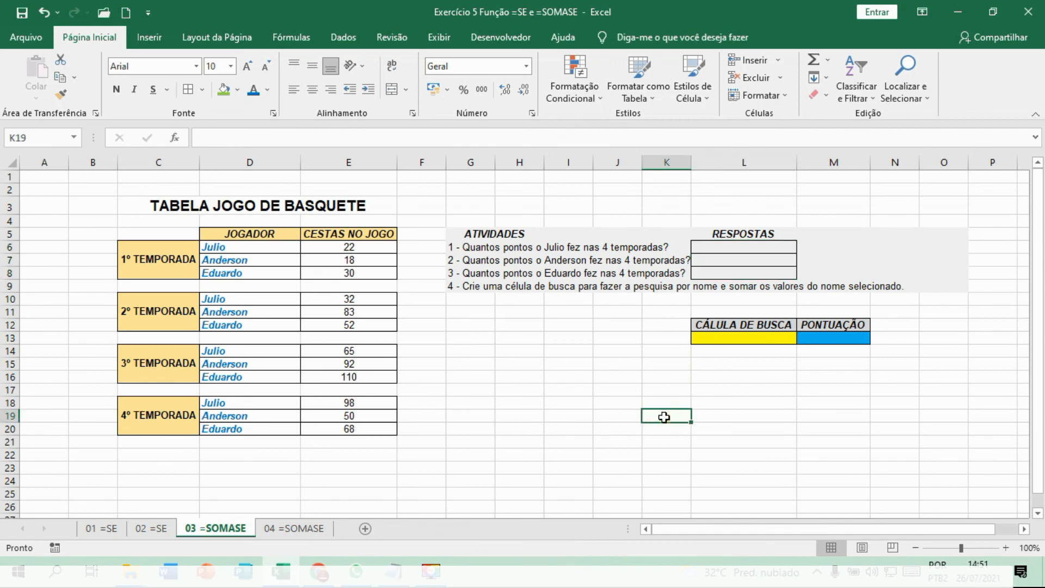
Save the workbook and minimize its window to show the desktop.
key("ctrl+b")
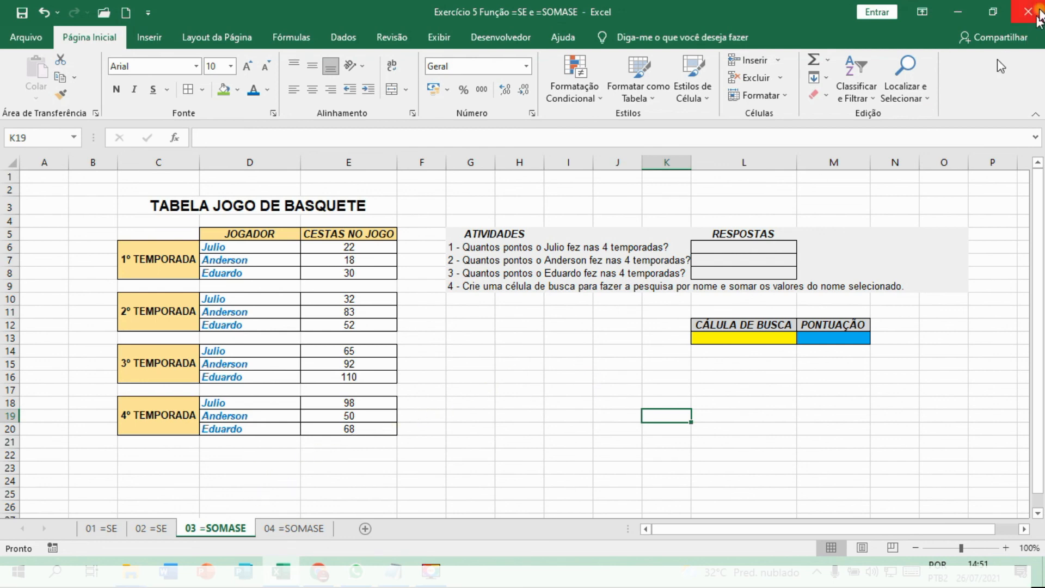
left_click(958, 9)
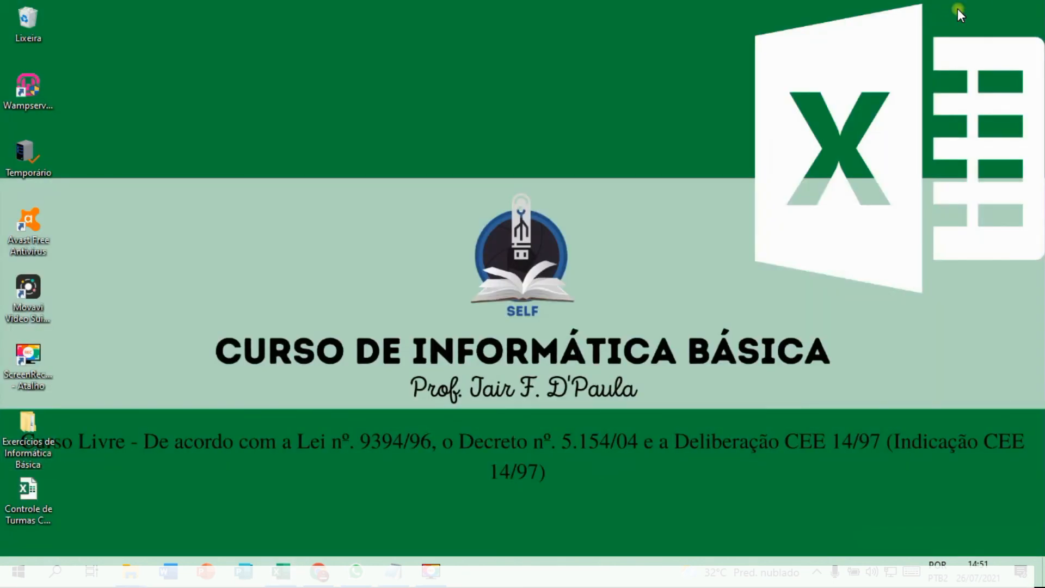